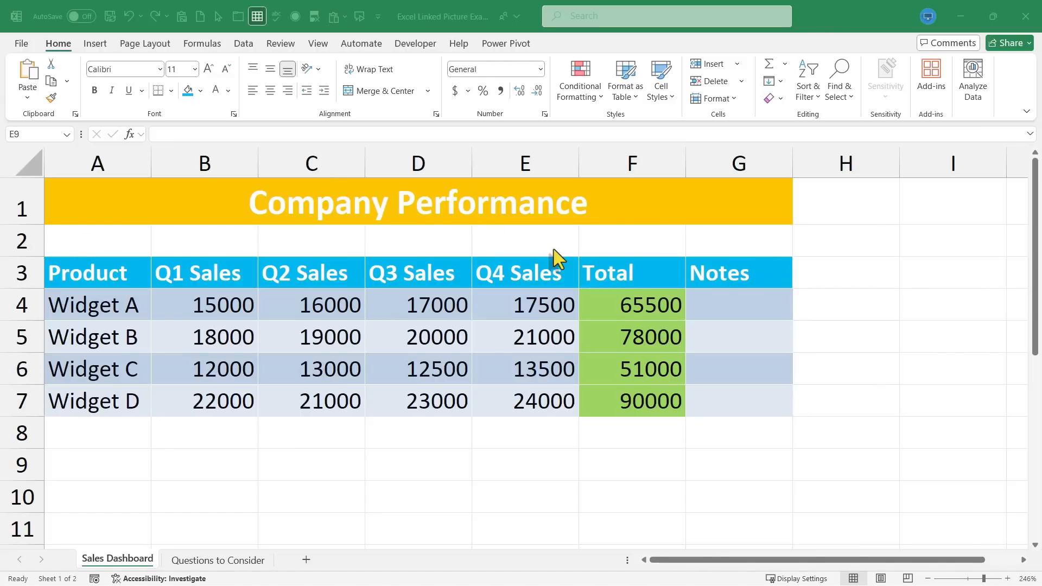
{"action": "scroll", "coordinate": [584, 423], "scroll_direction": "down", "scroll_amount": 2}
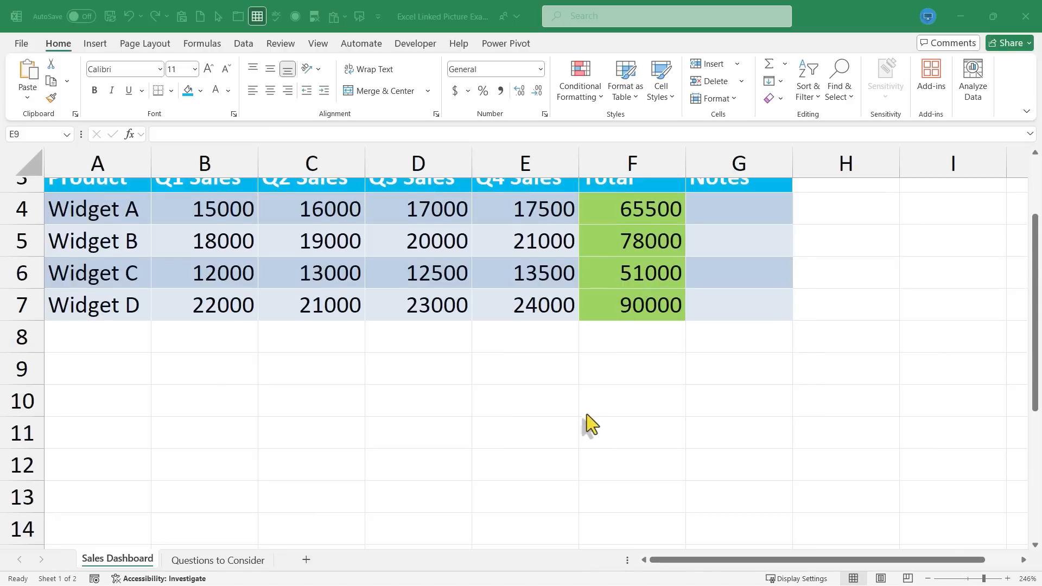
{"action": "scroll", "coordinate": [582, 426], "scroll_direction": "up", "scroll_amount": 2}
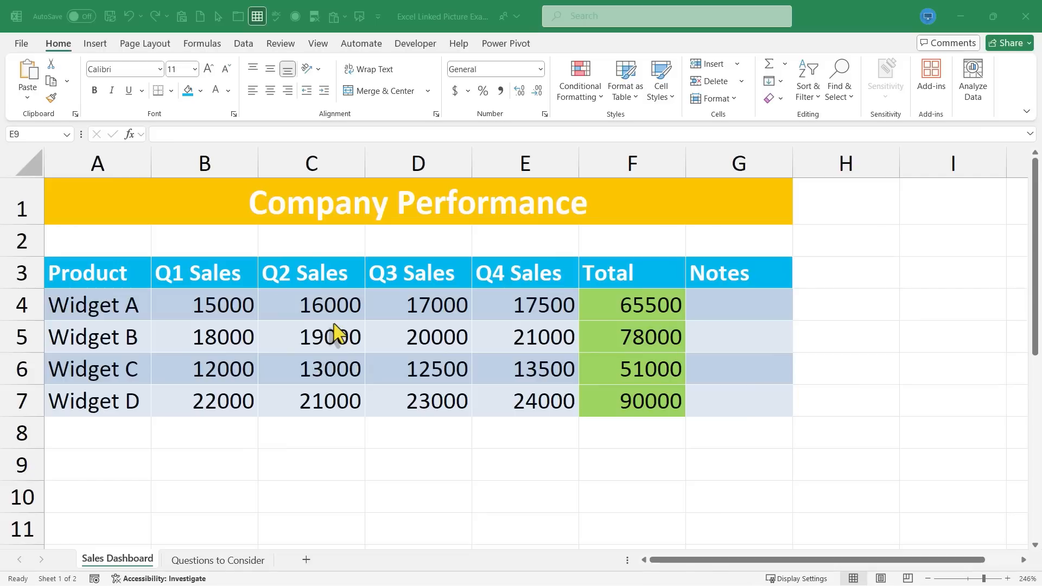
{"action": "left_click", "coordinate": [433, 311]}
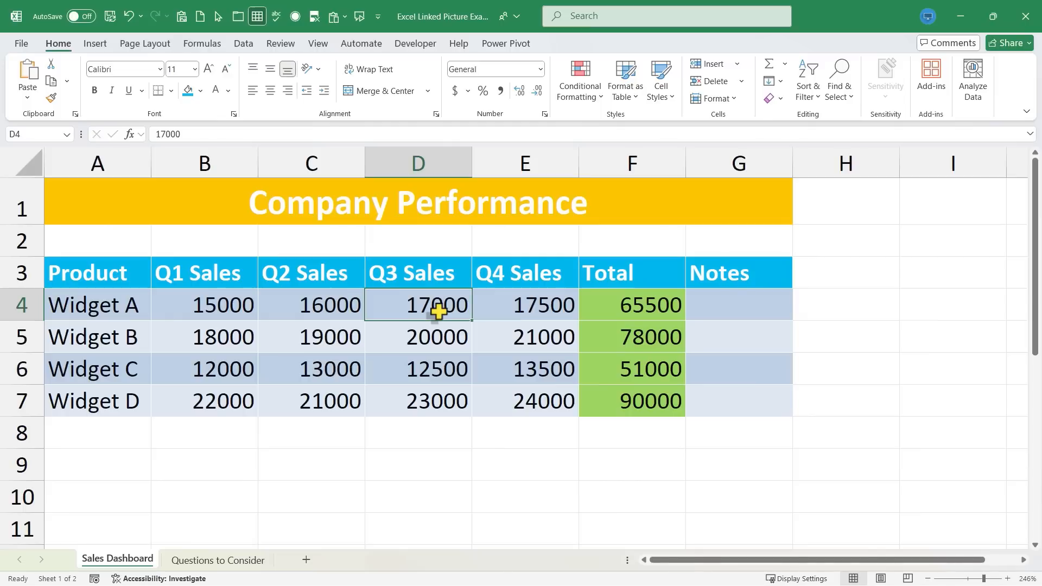
{"action": "left_click", "coordinate": [492, 407]}
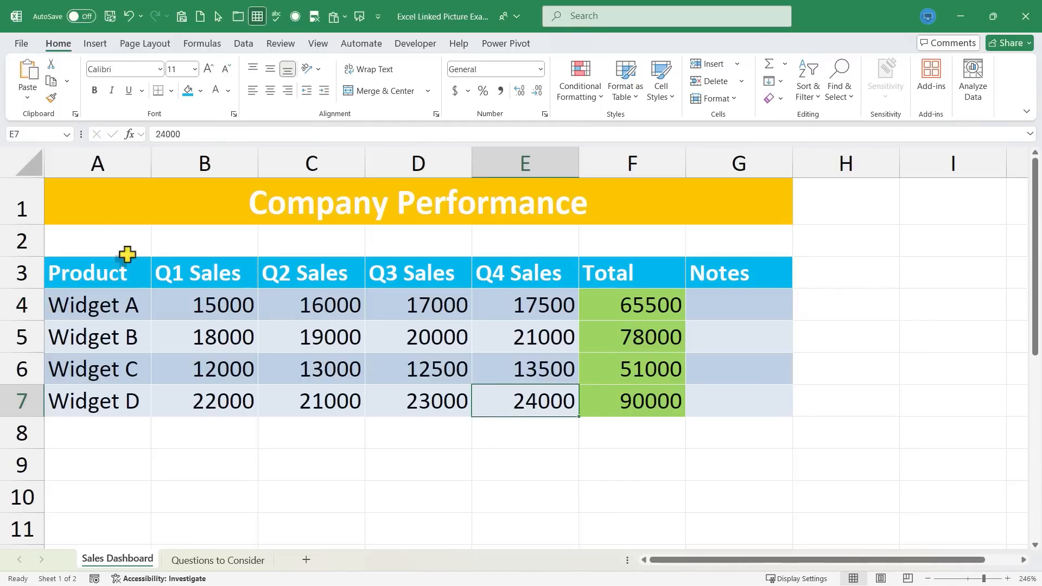
Step: Copy the Company Performance table in range A1:G7 on the Sales Dashboard sheet
{"action": "left_click_drag", "start_coordinate": [92, 203], "coordinate": [624, 408]}
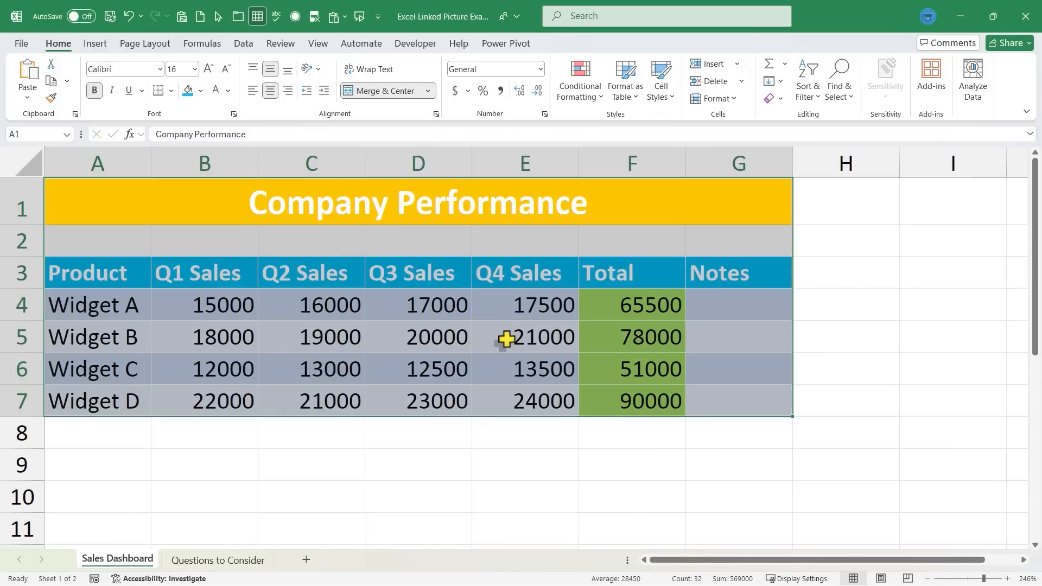
{"action": "key", "text": "ctrl+c"}
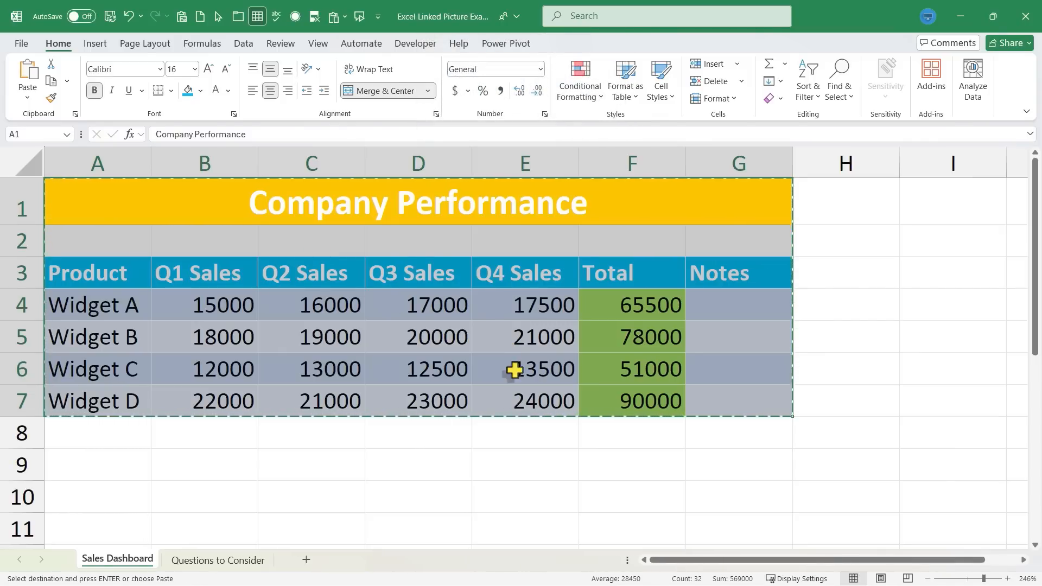
{"action": "left_click", "coordinate": [235, 563]}
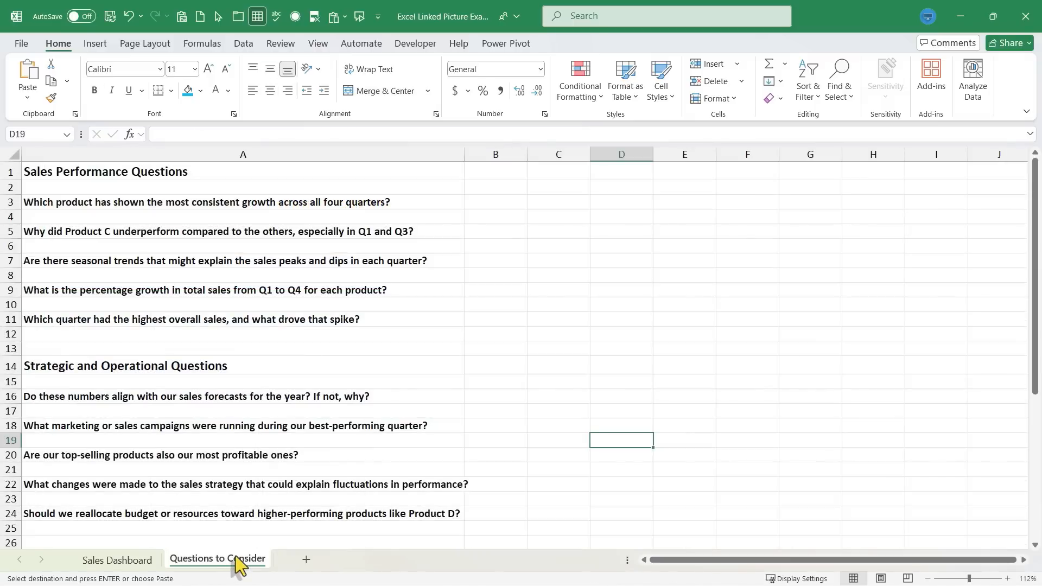
{"action": "left_click", "coordinate": [121, 565]}
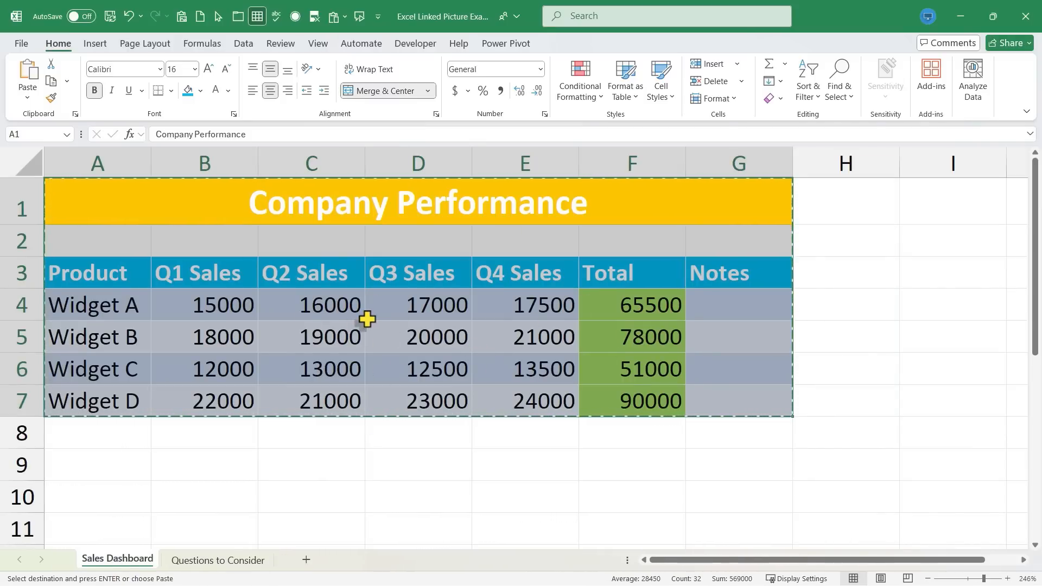
{"action": "left_click", "coordinate": [212, 562]}
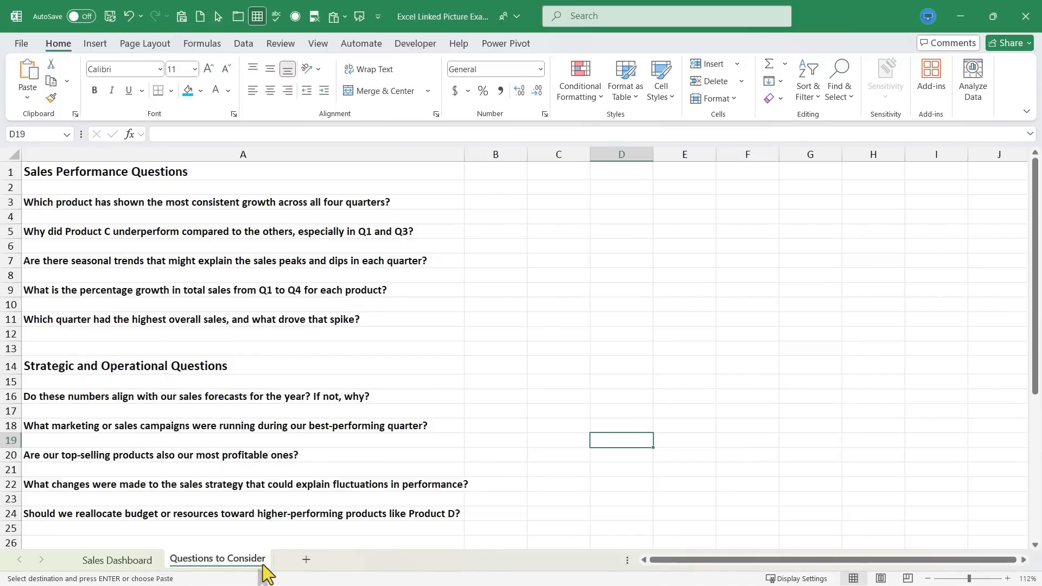
{"action": "left_click", "coordinate": [125, 562]}
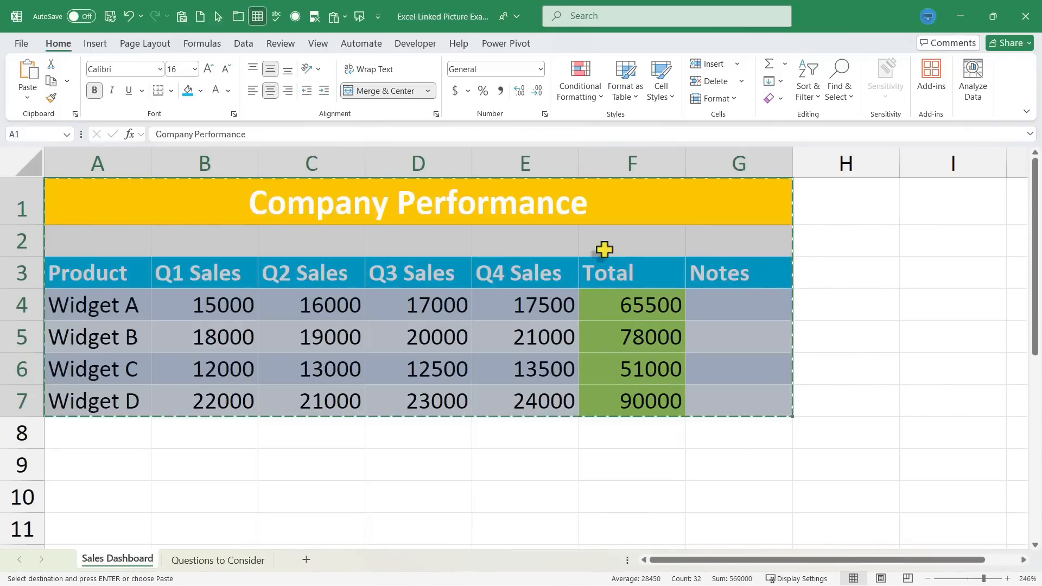
{"action": "key", "text": "ctrl+Page_Down"}
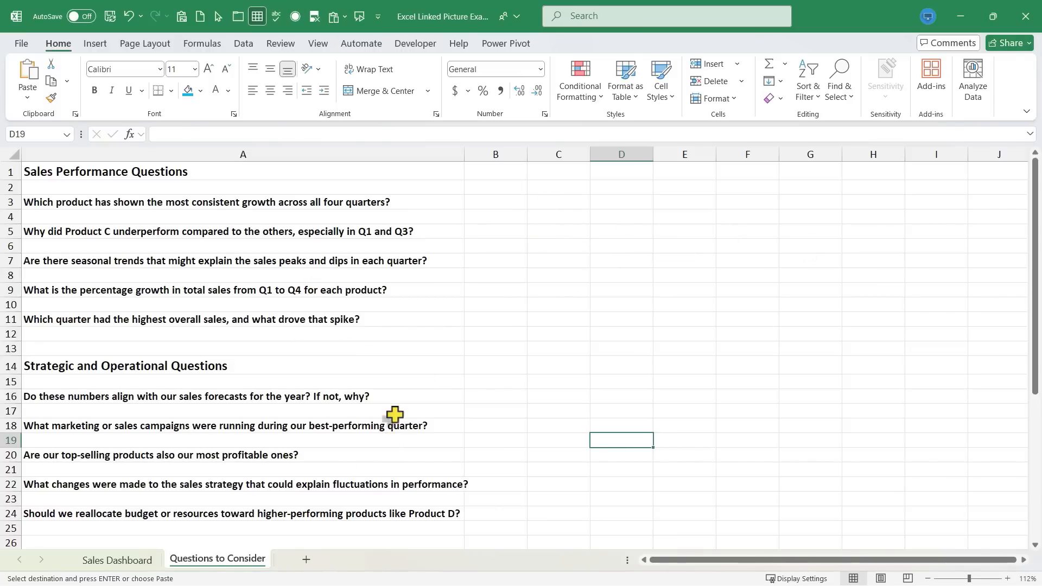
{"action": "left_click", "coordinate": [133, 561]}
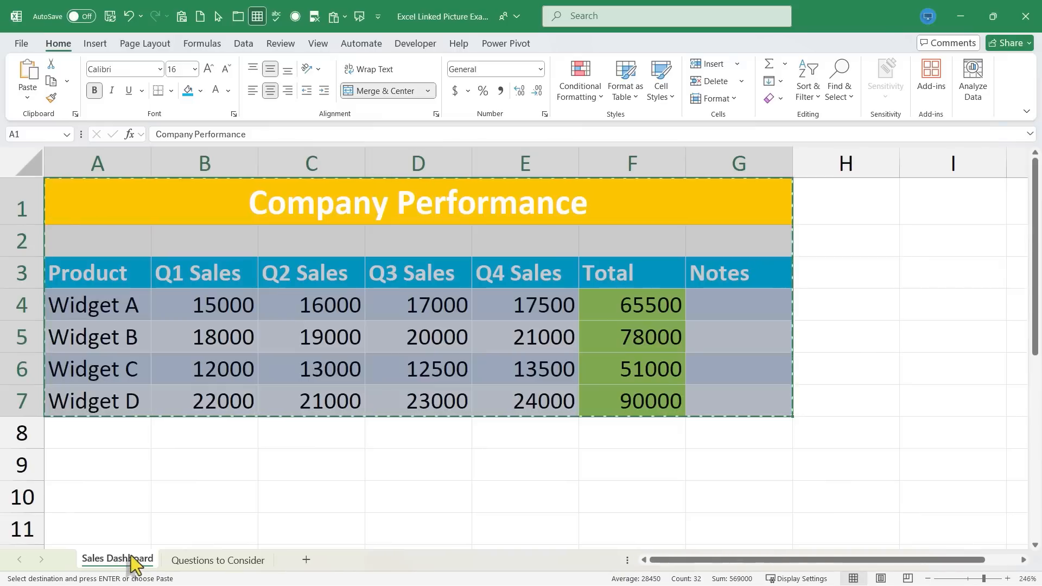
Step: Paste the copied table as a Linked Picture at cell C3 of the Questions to Consider sheet
{"action": "left_click", "coordinate": [223, 559]}
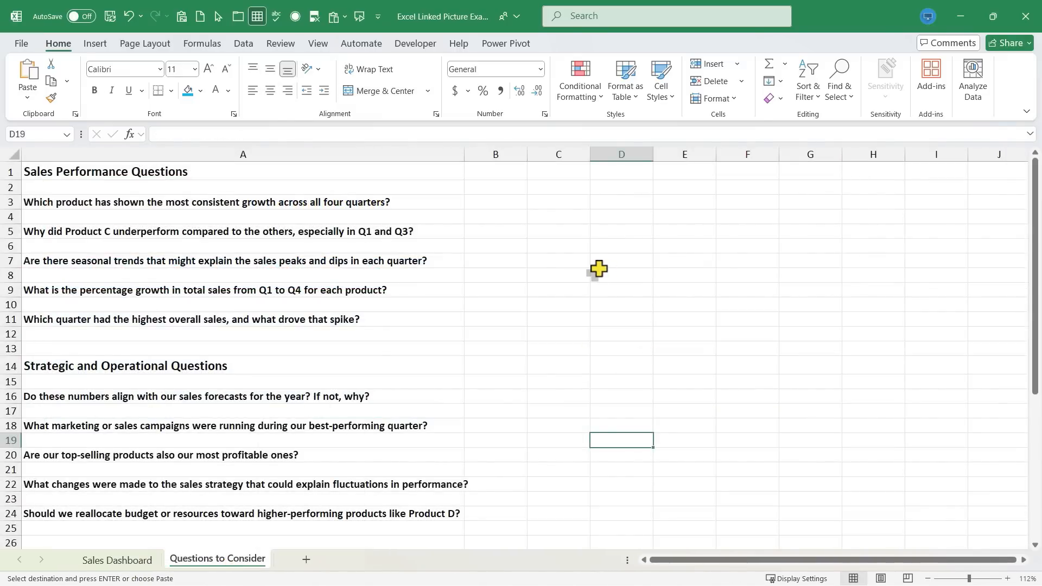
{"action": "left_click", "coordinate": [547, 203]}
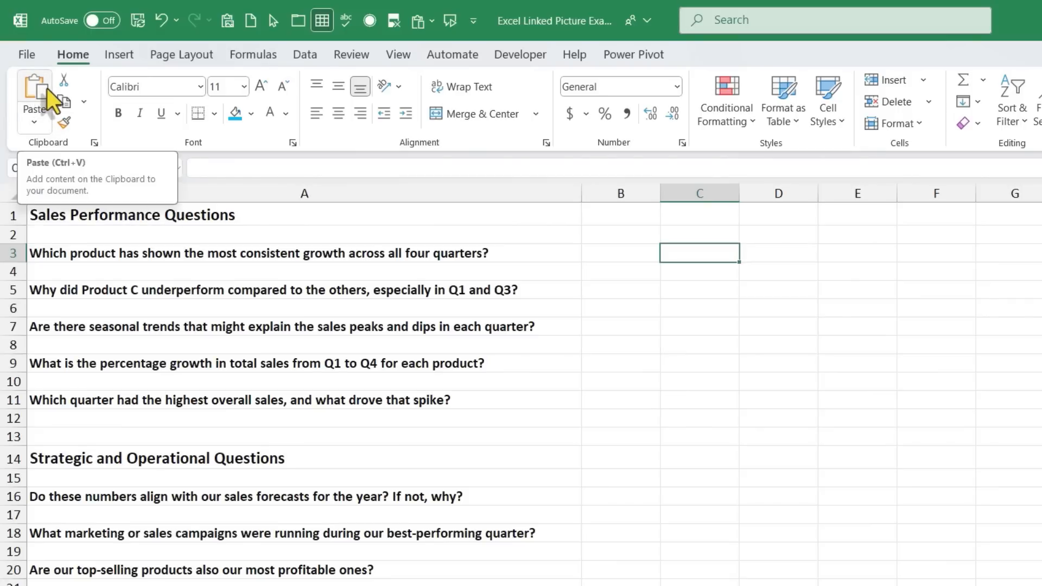
{"action": "left_click", "coordinate": [38, 125]}
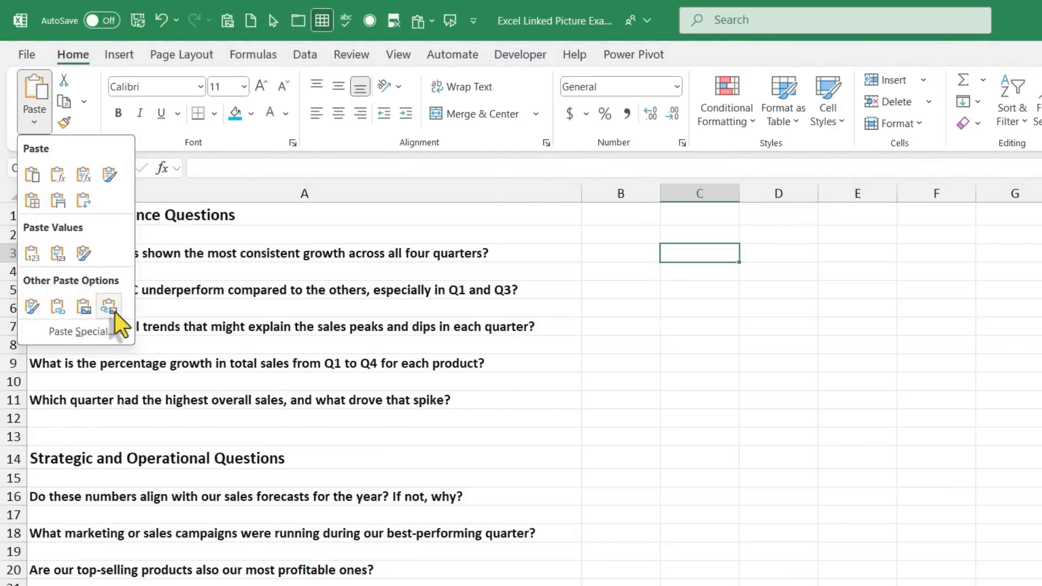
{"action": "mouse_move", "coordinate": [112, 311]}
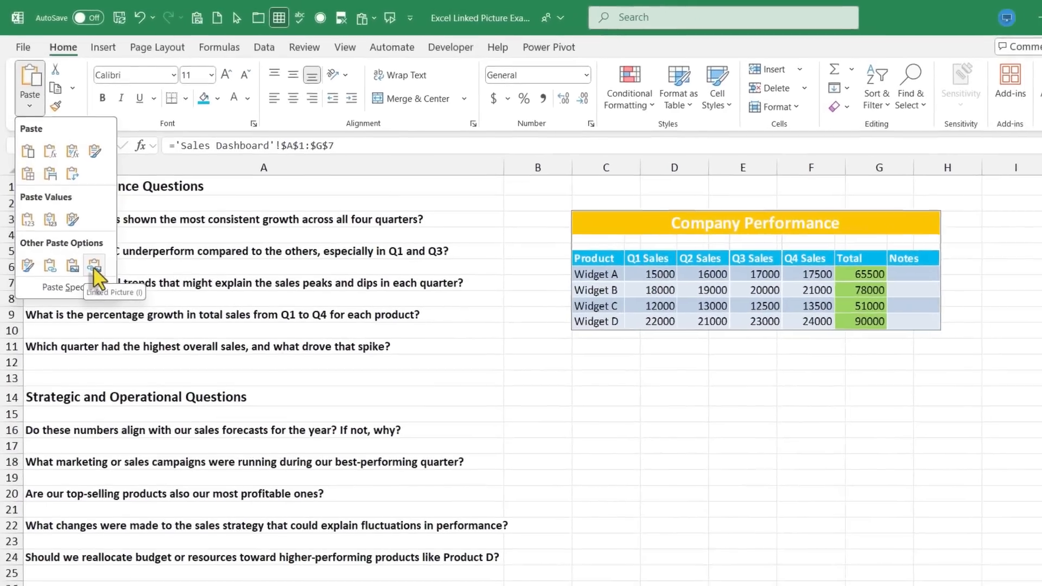
{"action": "left_click", "coordinate": [103, 294]}
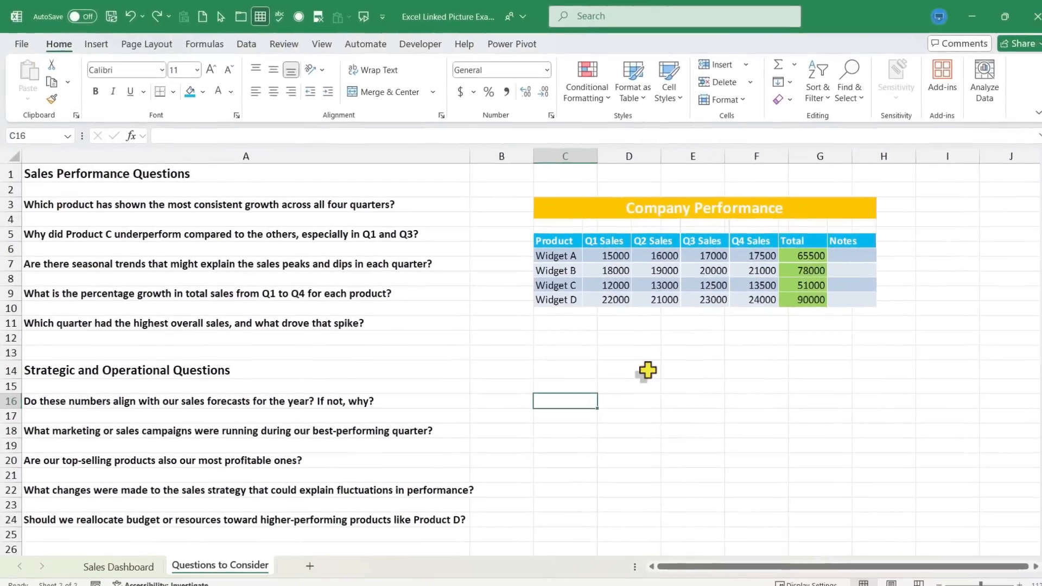
{"action": "left_click", "coordinate": [648, 370]}
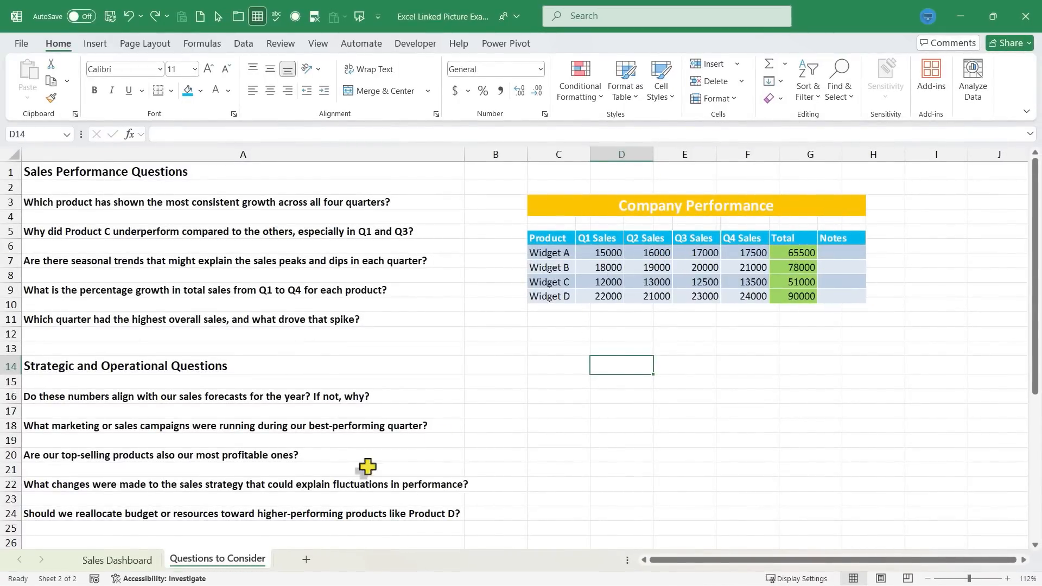
Step: Replace the product name in cell A4 of the Sales Dashboard sheet with Logitech Mouse and autofit column A's width
{"action": "left_click", "coordinate": [122, 561]}
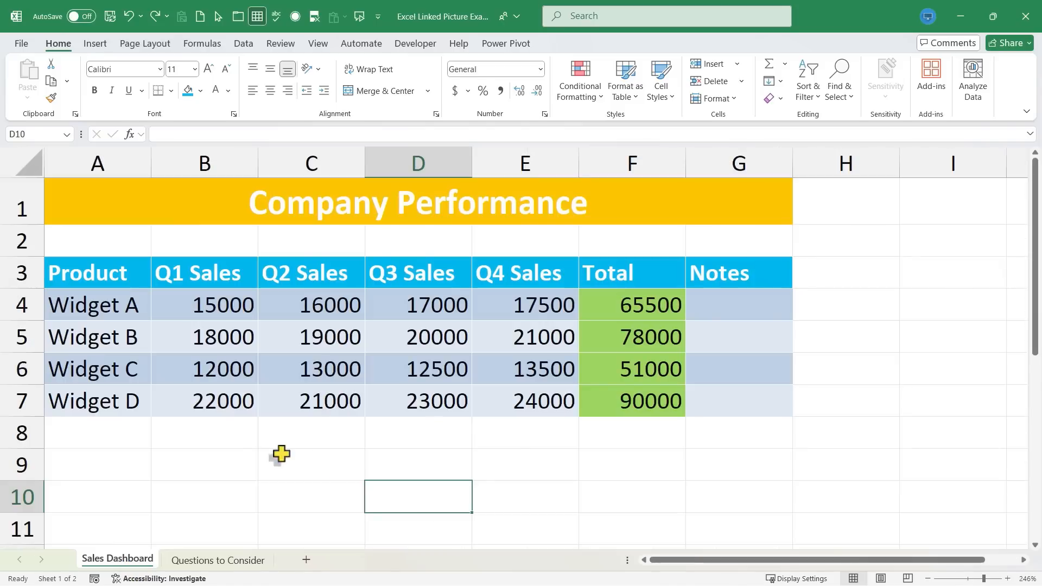
{"action": "left_click", "coordinate": [220, 561]}
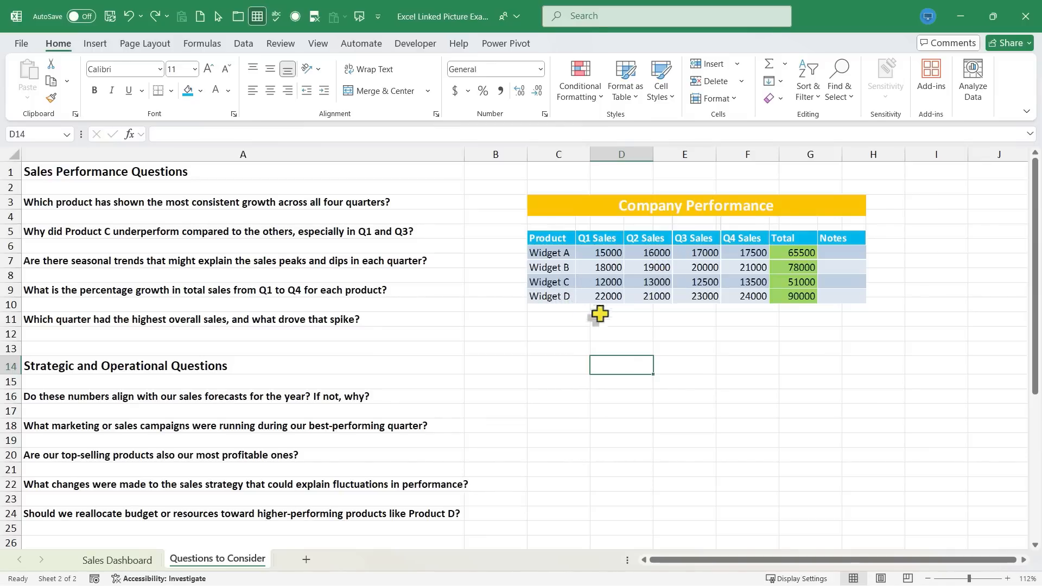
{"action": "left_click", "coordinate": [133, 569]}
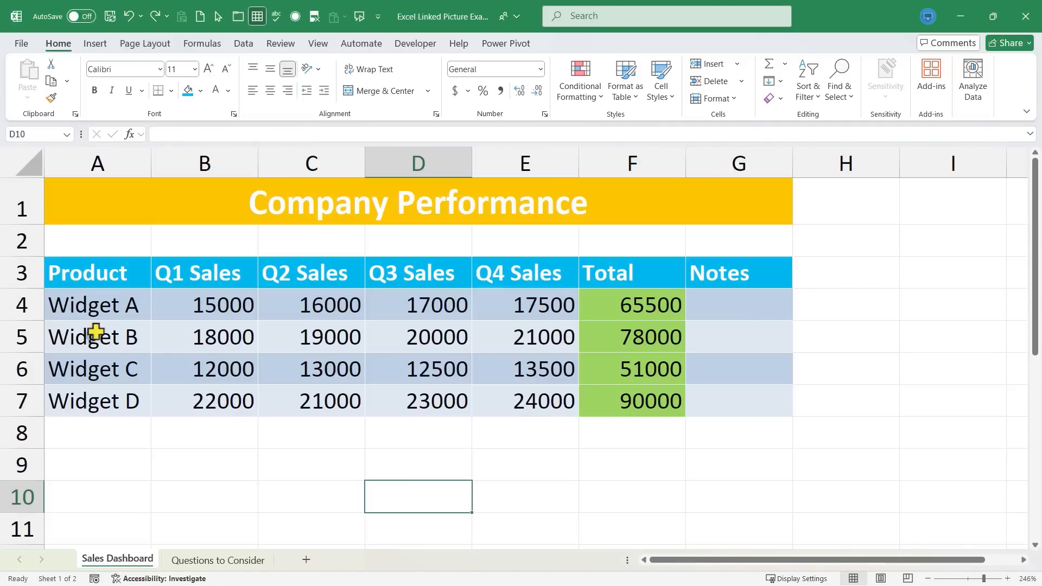
{"action": "left_click", "coordinate": [88, 303]}
{"action": "double_click", "coordinate": [143, 312]}
{"action": "left_click_drag", "start_coordinate": [140, 311], "coordinate": [60, 305]}
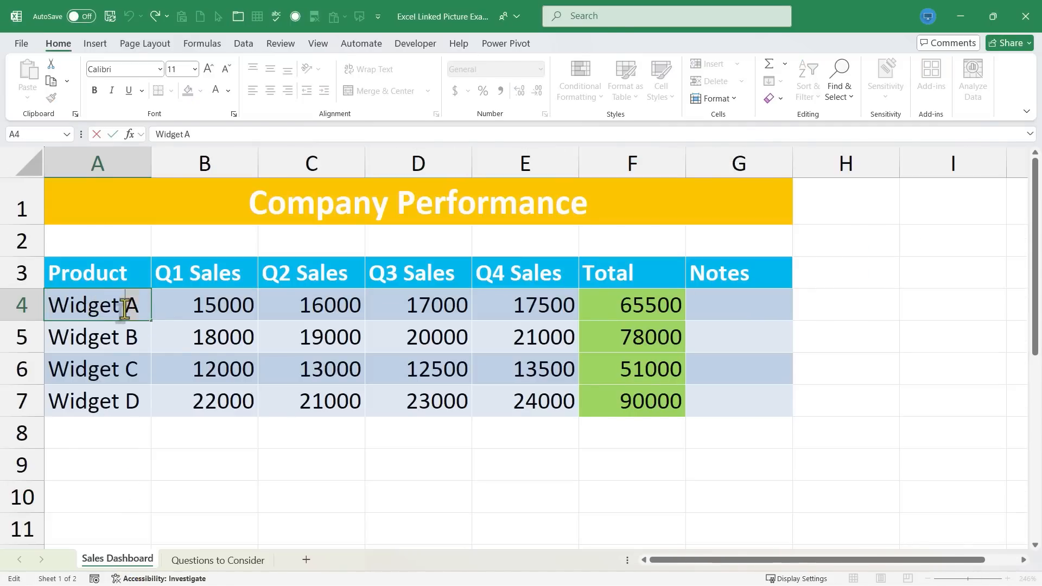
{"action": "type", "text": "Logitech Mouse"}
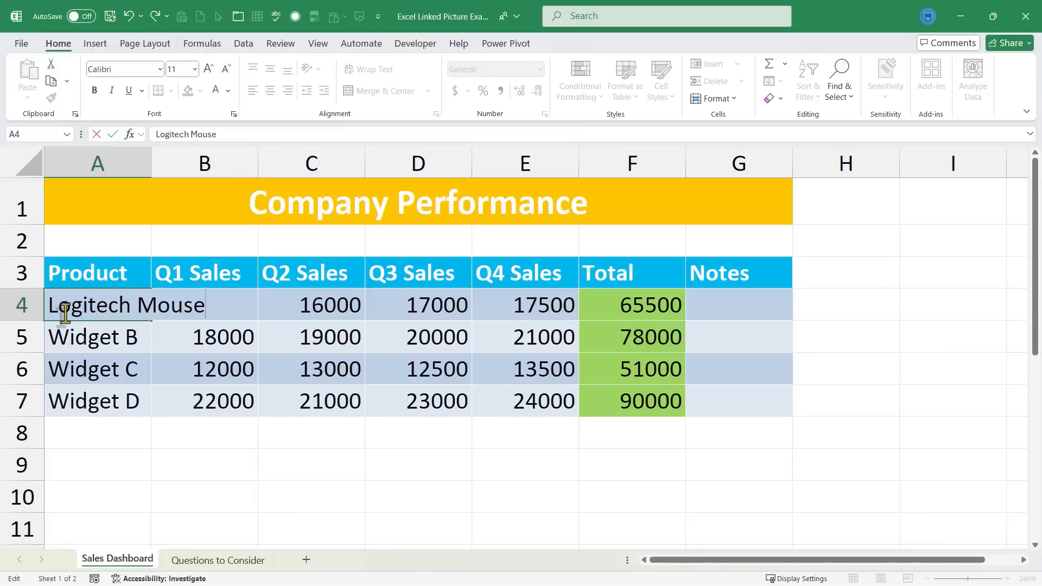
{"action": "key", "text": "Return"}
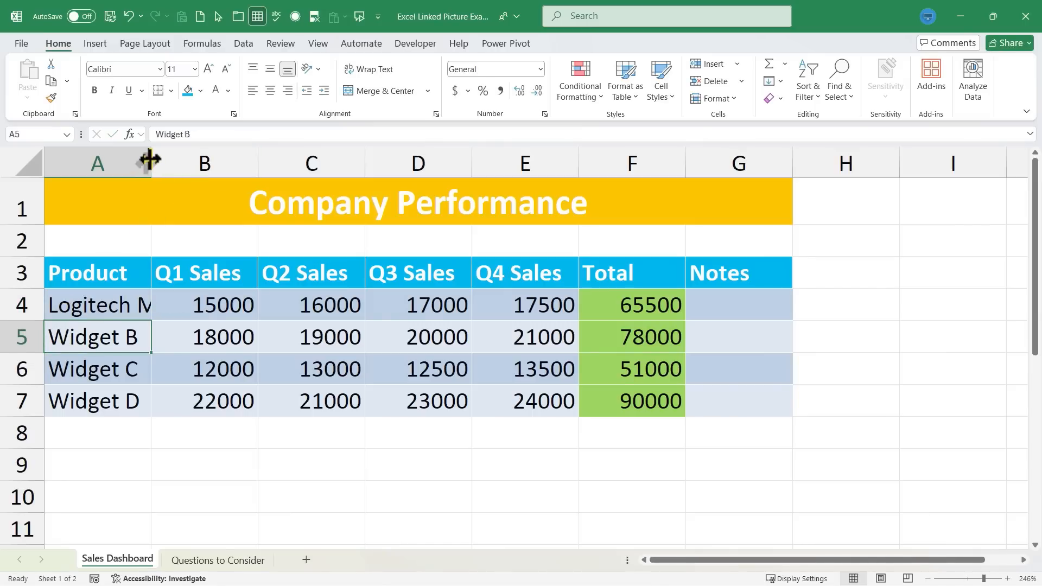
{"action": "double_click", "coordinate": [150, 160]}
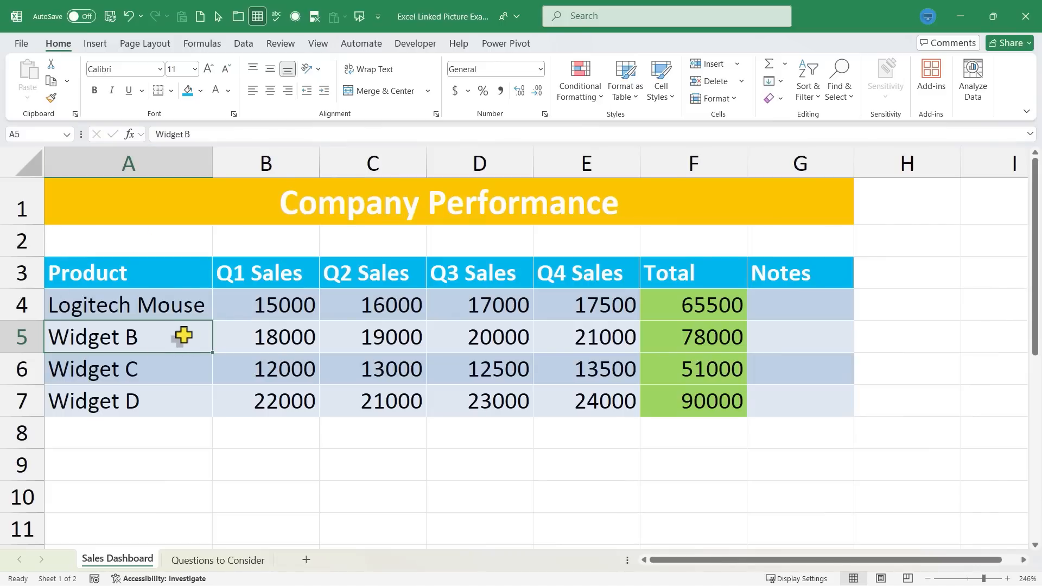
Step: Set the height of the linked picture on the Questions to Consider sheet to 3 inches
{"action": "left_click", "coordinate": [209, 560]}
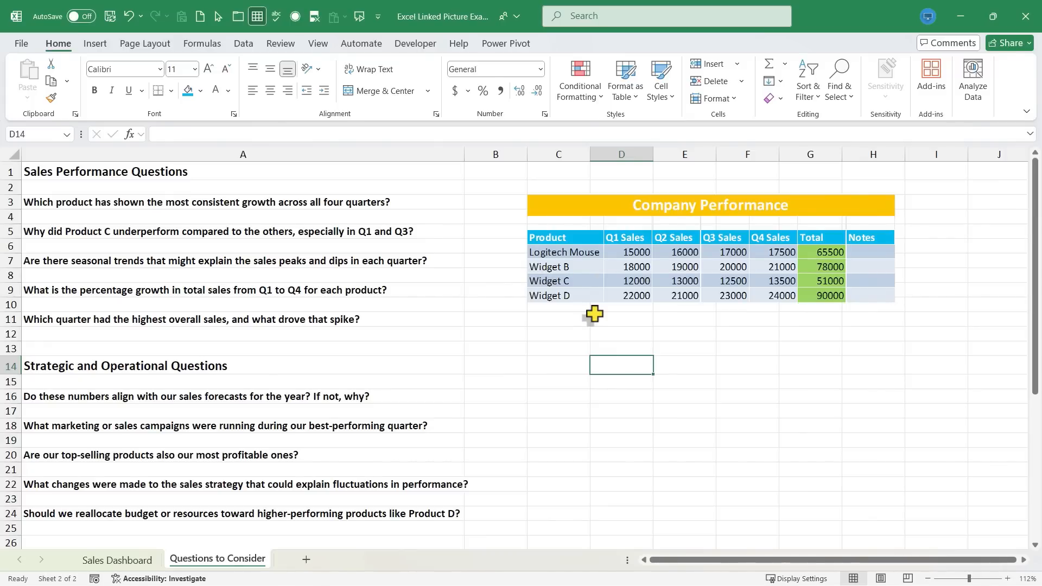
{"action": "left_click", "coordinate": [590, 275]}
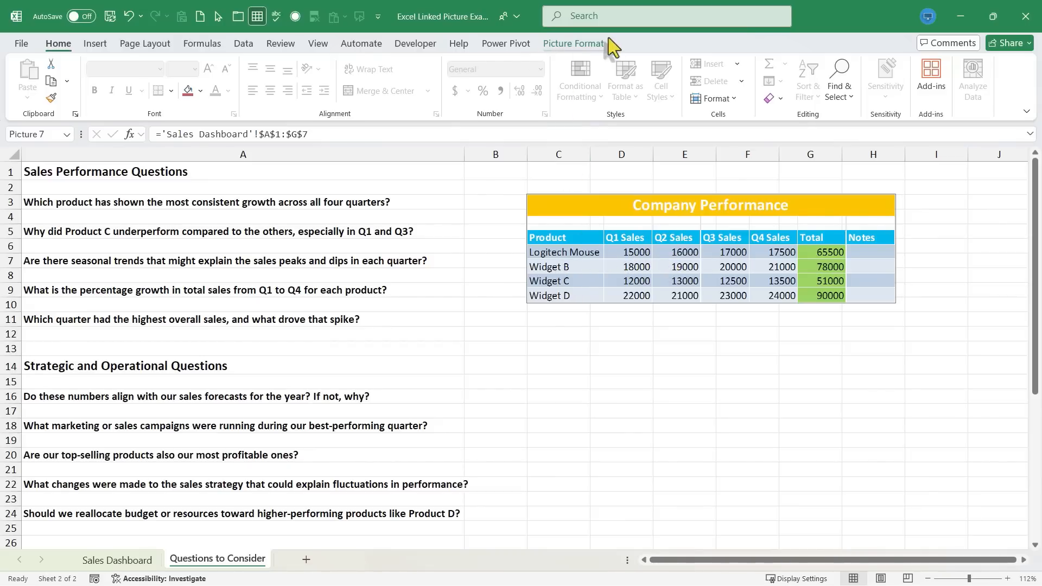
{"action": "left_click", "coordinate": [571, 43]}
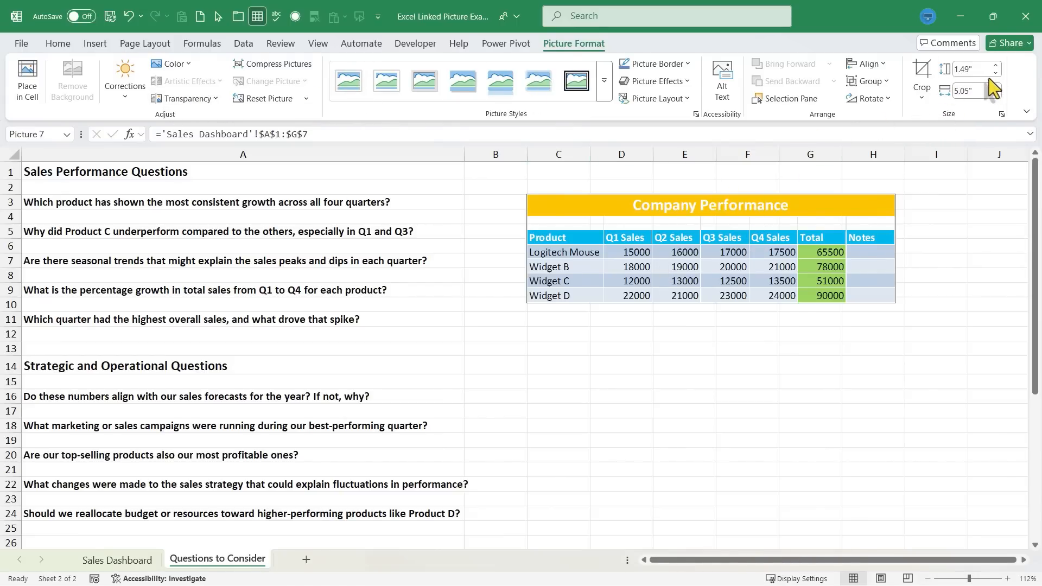
{"action": "left_click", "coordinate": [972, 72]}
{"action": "left_click_drag", "start_coordinate": [971, 71], "coordinate": [981, 72]}
{"action": "type", "text": "3"}
{"action": "key", "text": "Return"}
Step: Scale the linked picture down to about 2.23 by 7.57 inches and place it beside the question list, starting near row 4
{"action": "left_click_drag", "start_coordinate": [839, 201], "coordinate": [570, 231]}
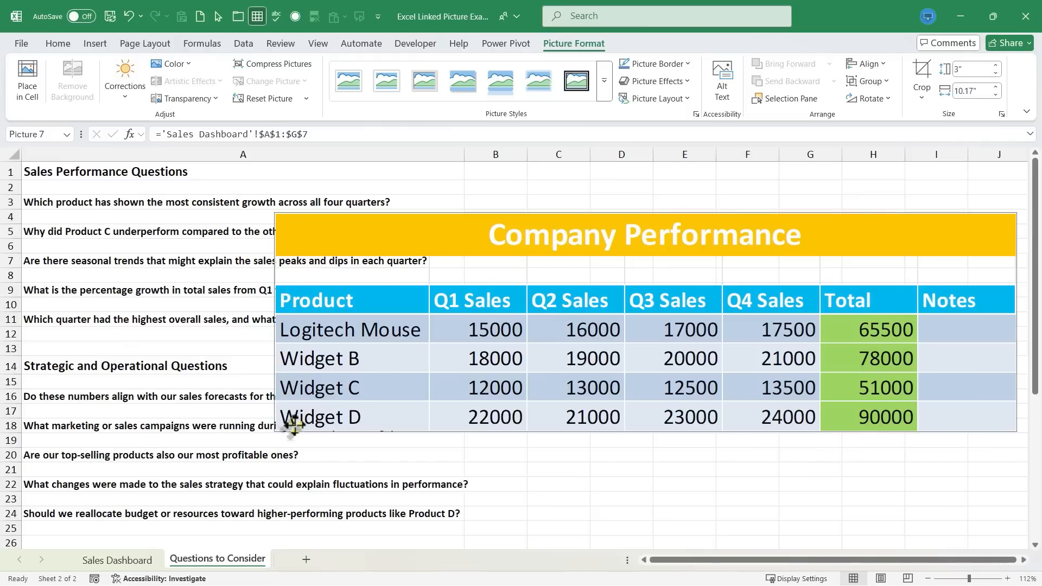
{"action": "left_click_drag", "start_coordinate": [270, 210], "coordinate": [481, 268]}
{"action": "left_click_drag", "start_coordinate": [780, 279], "coordinate": [772, 220]}
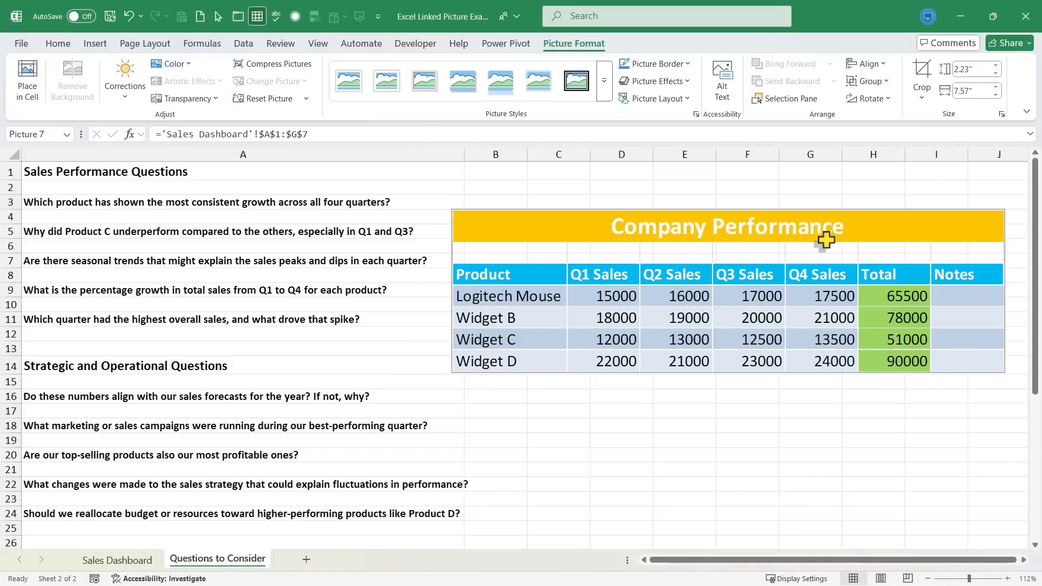
{"action": "mouse_move", "coordinate": [826, 240]}
{"action": "left_mouse_down"}
{"action": "mouse_move", "coordinate": [816, 233]}
{"action": "mouse_move", "coordinate": [832, 229]}
{"action": "left_mouse_up"}
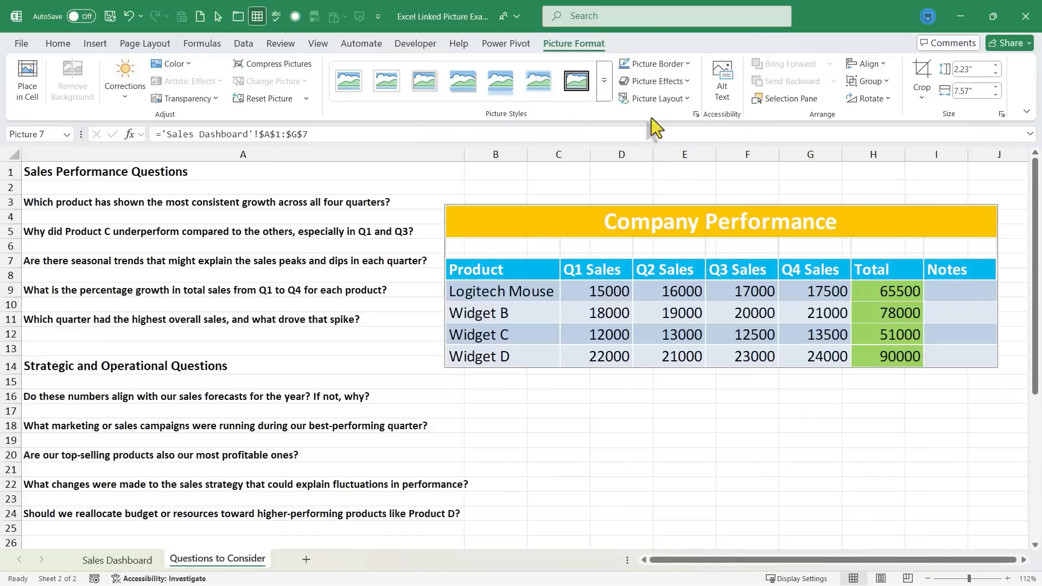
Step: Apply a black picture border to the linked picture and deselect it
{"action": "left_click", "coordinate": [687, 64]}
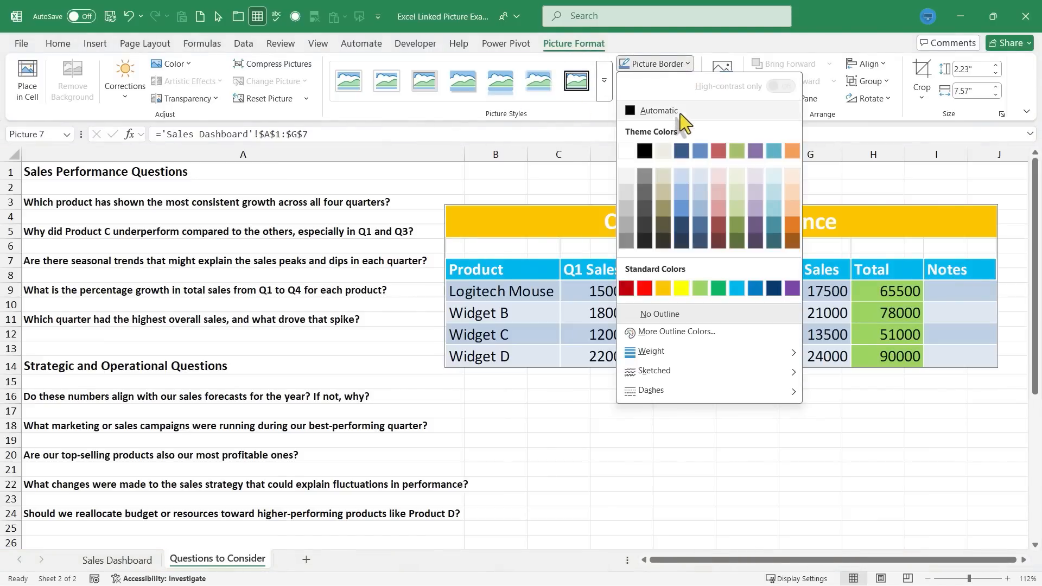
{"action": "left_click", "coordinate": [645, 151]}
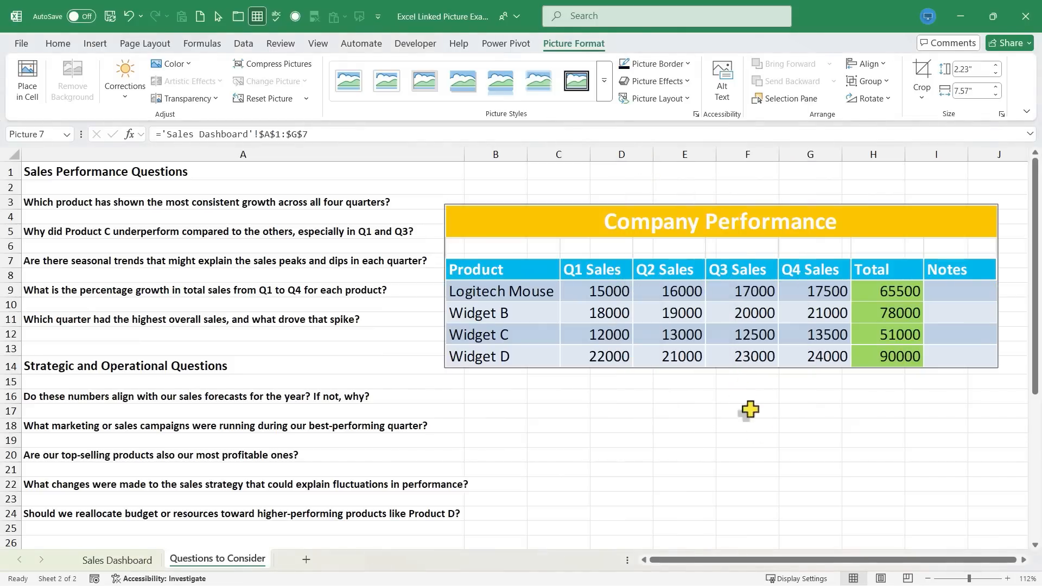
{"action": "left_click", "coordinate": [747, 440]}
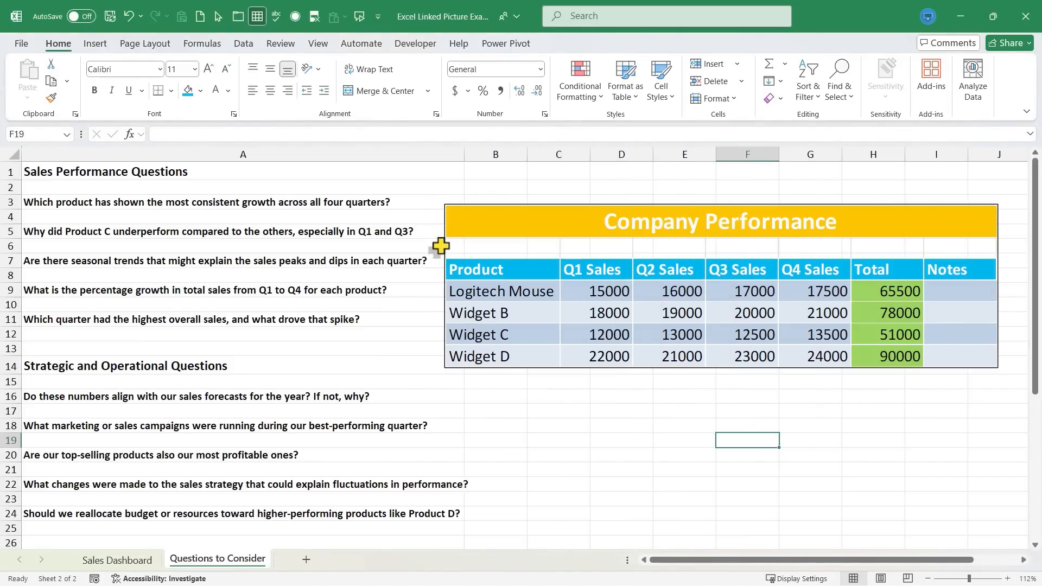
Step: Try a red picture border on the linked picture
{"action": "left_click", "coordinate": [666, 221]}
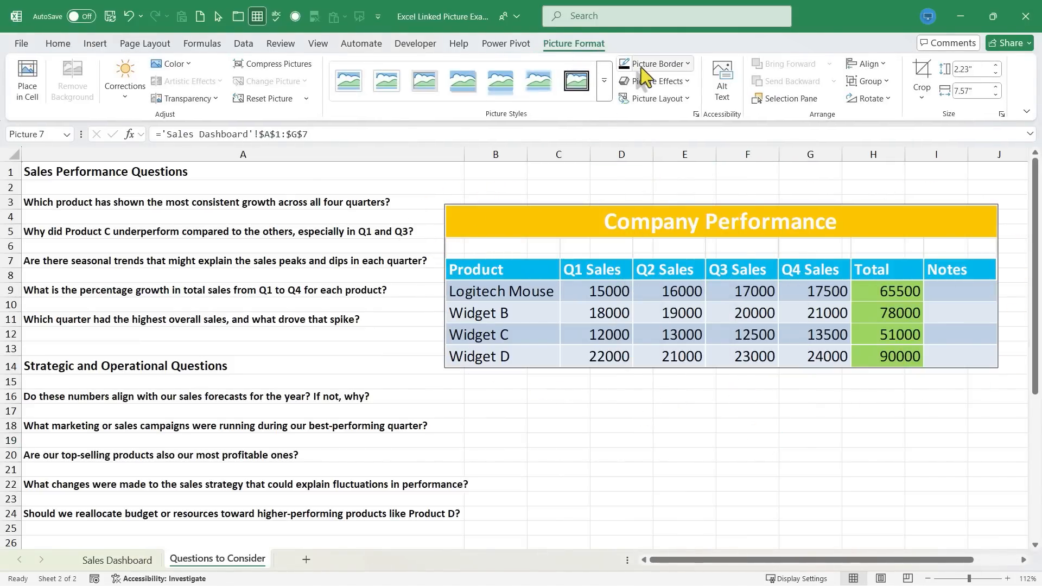
{"action": "left_click", "coordinate": [655, 65]}
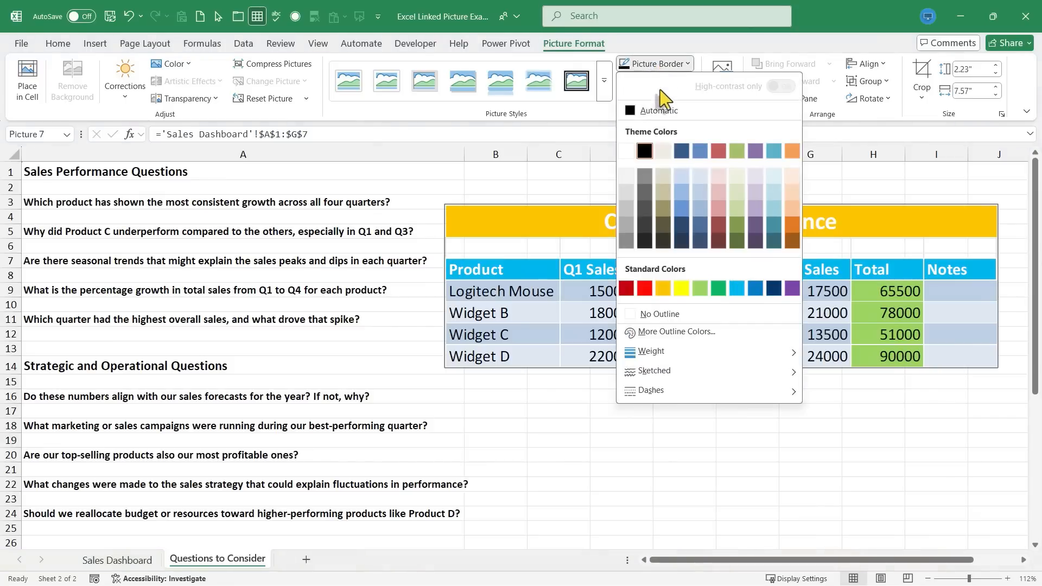
{"action": "left_click", "coordinate": [645, 288]}
Step: Set the linked picture's border to the automatic color and deselect the picture
{"action": "left_click", "coordinate": [672, 64]}
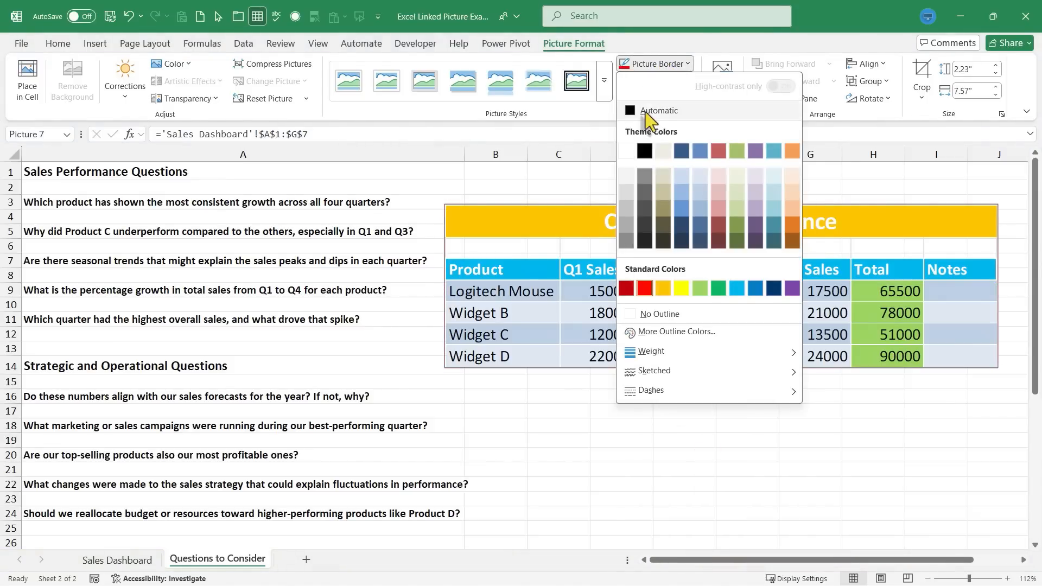
{"action": "left_click", "coordinate": [630, 111]}
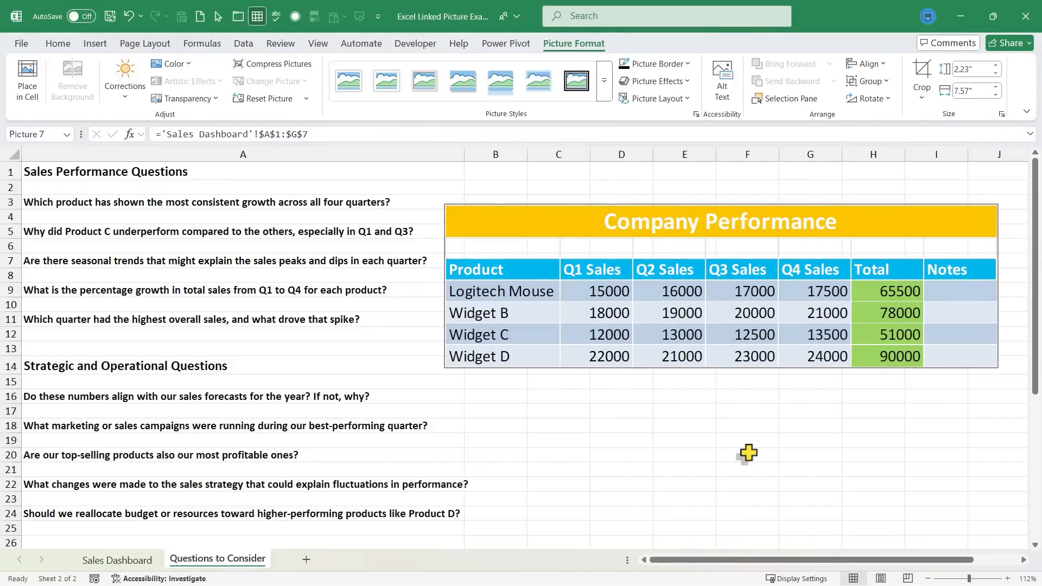
{"action": "left_click", "coordinate": [748, 453]}
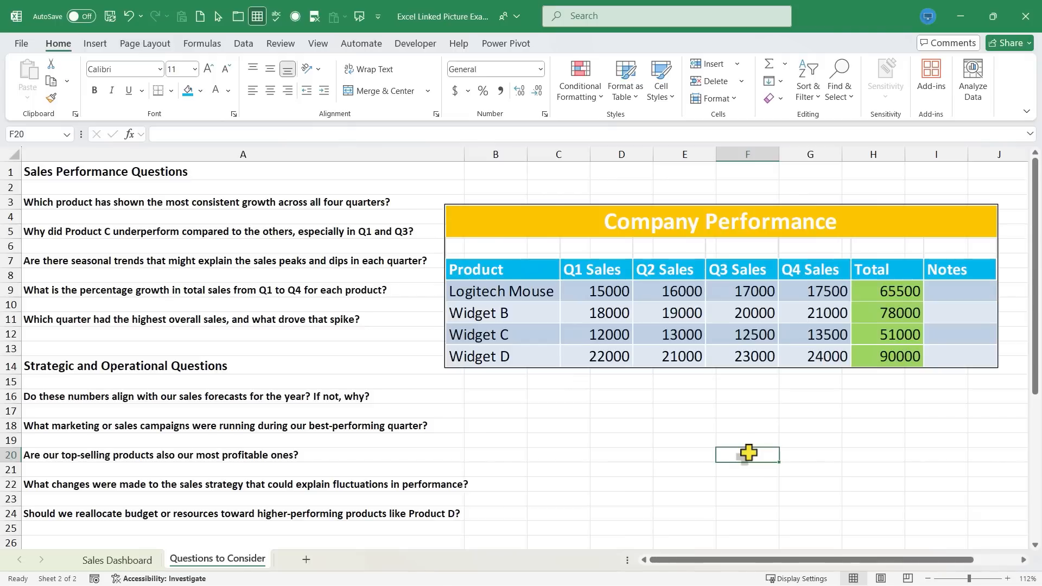
Step: Apply the Preset 9 picture effect to the linked picture on the Questions to Consider sheet
{"action": "left_click", "coordinate": [696, 354]}
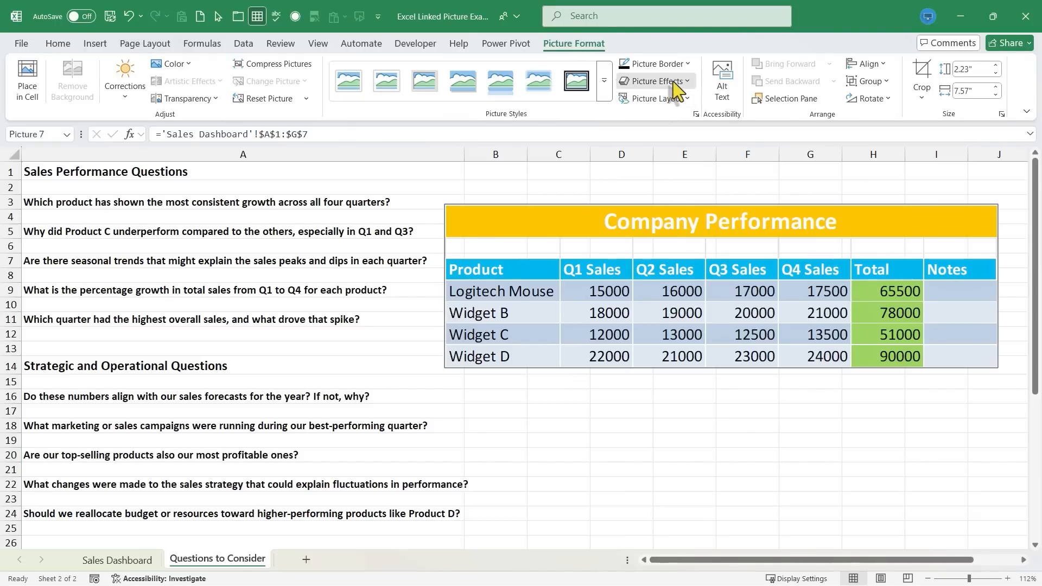
{"action": "left_click", "coordinate": [676, 84]}
{"action": "mouse_move", "coordinate": [660, 138]}
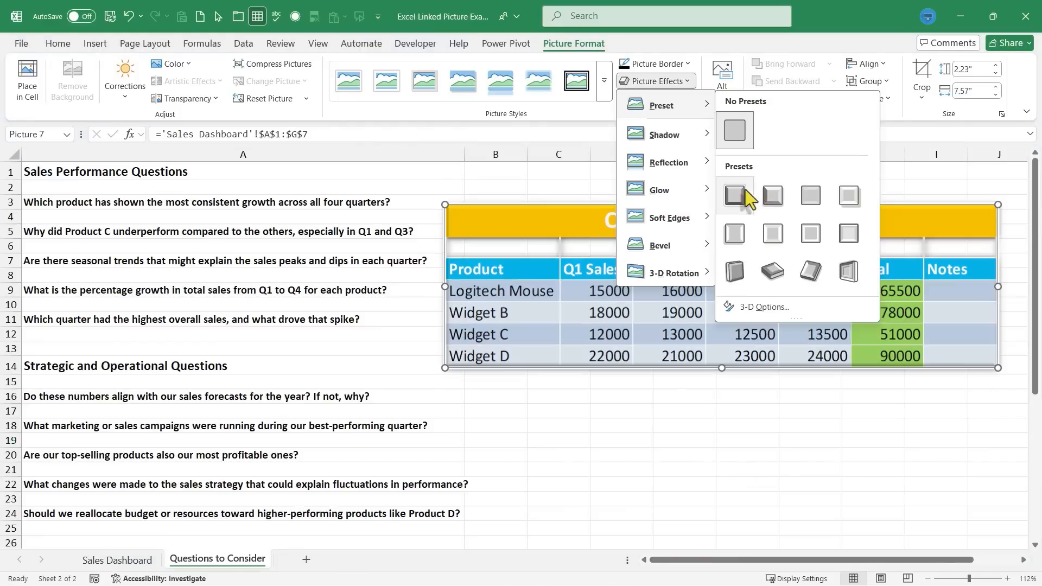
{"action": "left_click", "coordinate": [770, 192]}
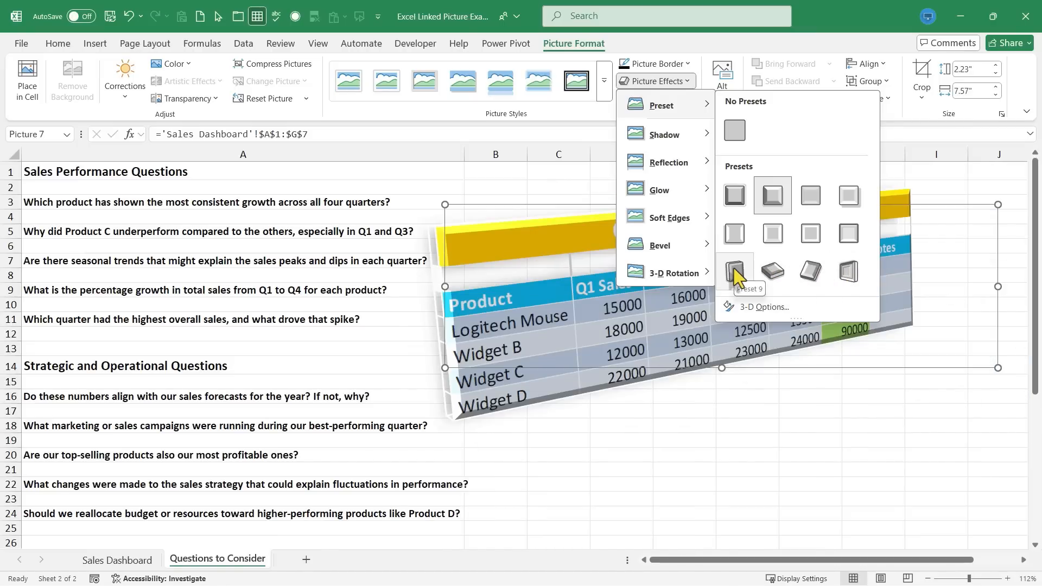
{"action": "left_click", "coordinate": [734, 268]}
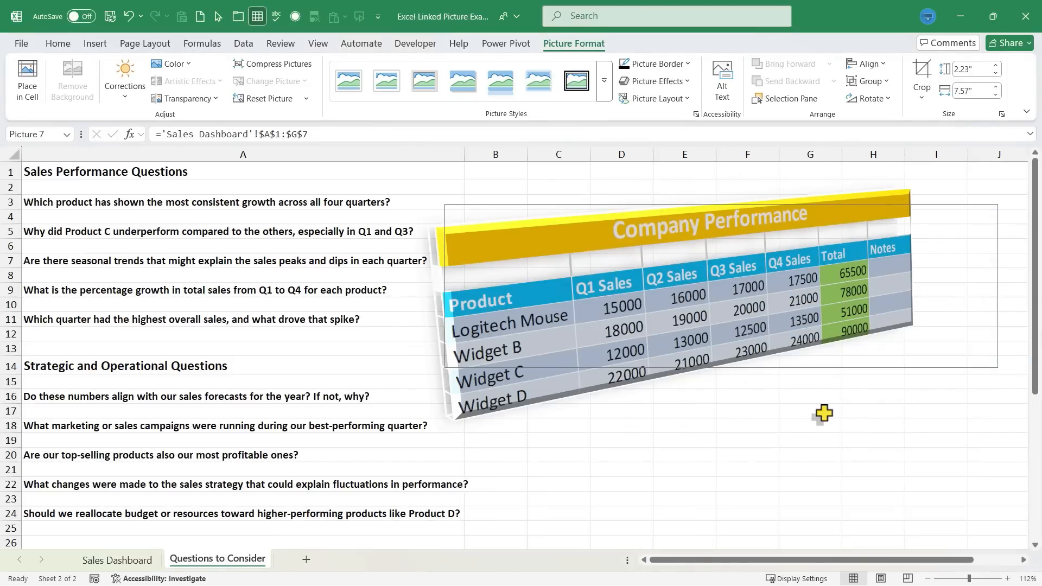
Step: Preview picture layouts and picture styles on the linked picture without applying any
{"action": "left_click", "coordinate": [684, 100]}
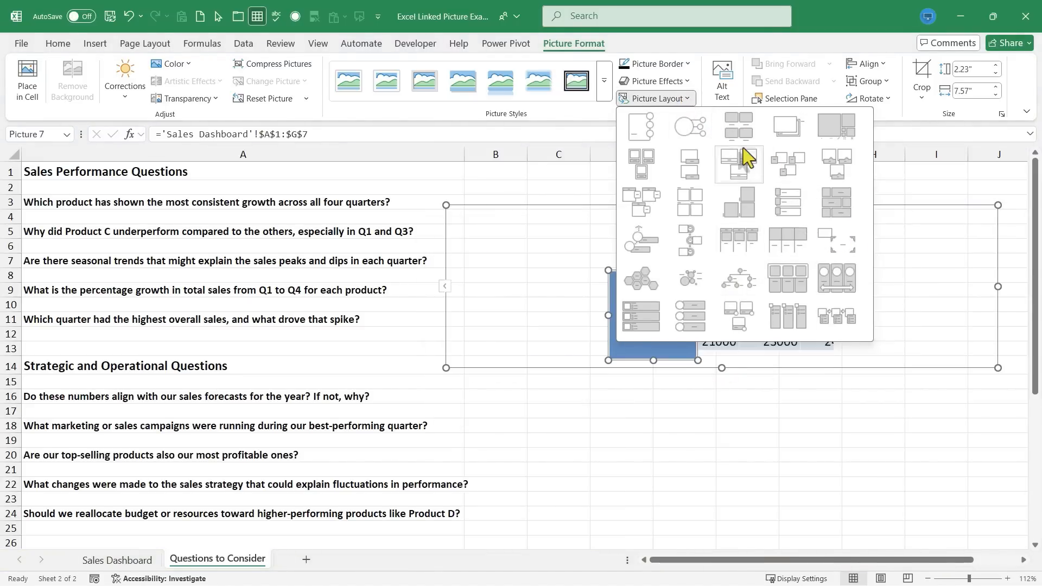
{"action": "left_click", "coordinate": [657, 98]}
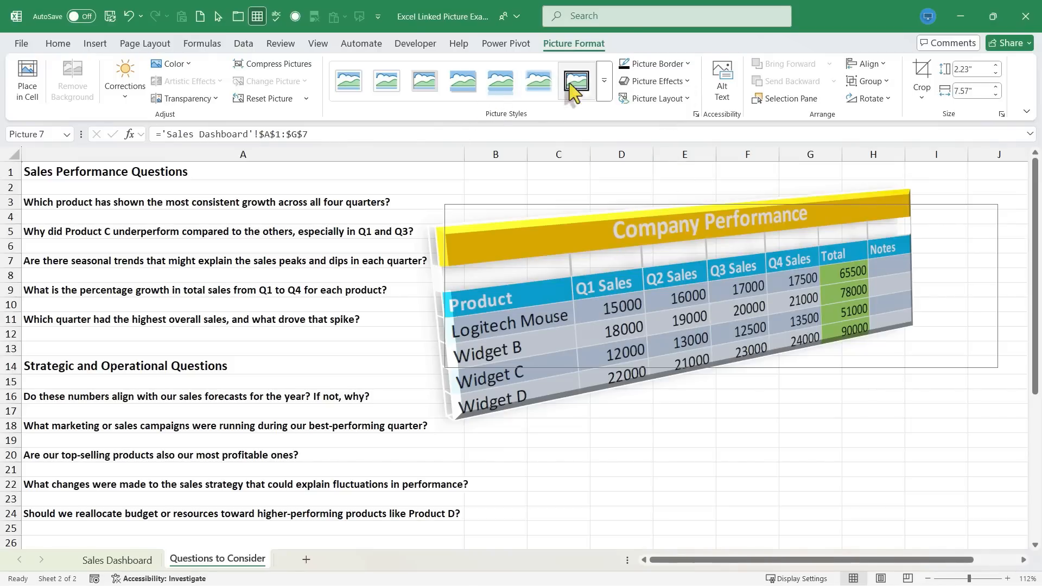
{"action": "left_click", "coordinate": [606, 86]}
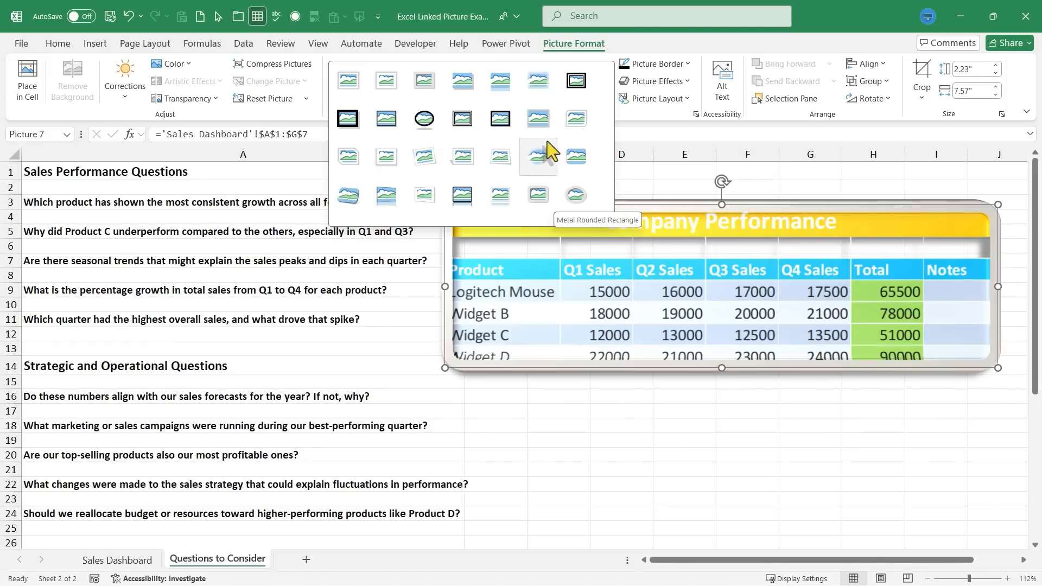
{"action": "key", "text": "Escape"}
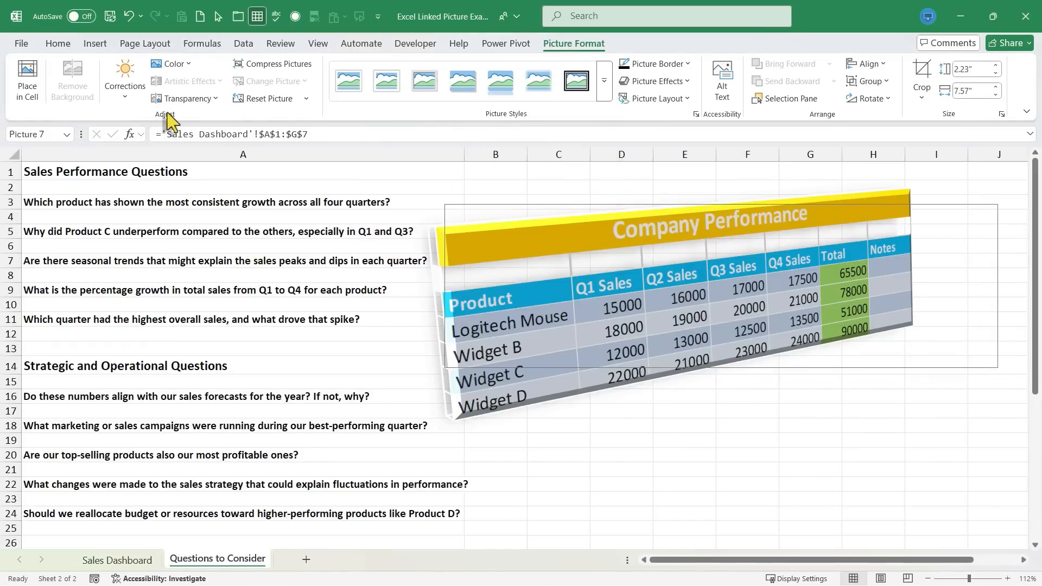
Step: Look through the recolor options and try 65% transparency on the linked picture
{"action": "left_click", "coordinate": [179, 64]}
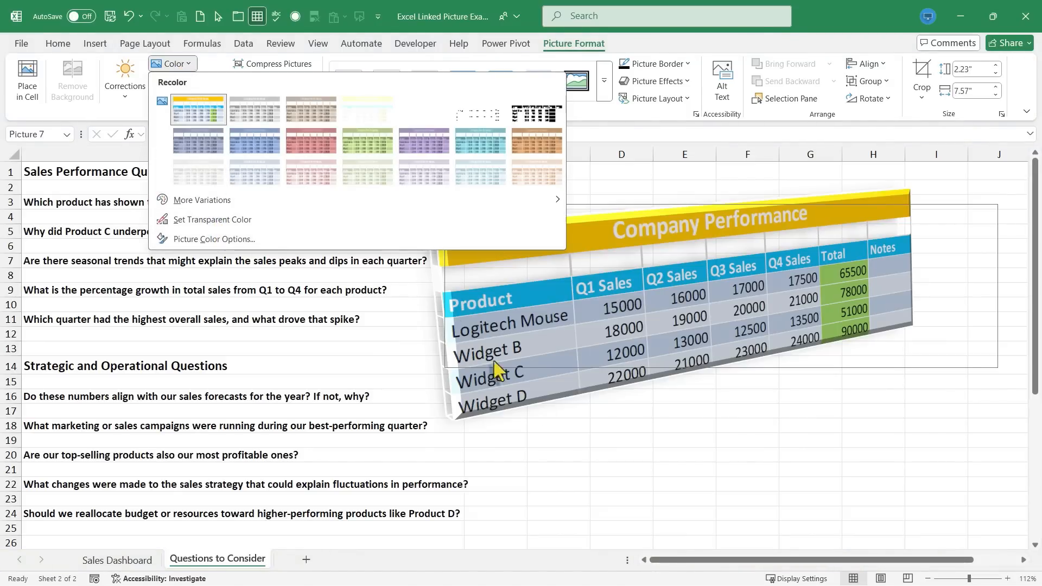
{"action": "left_click", "coordinate": [695, 457]}
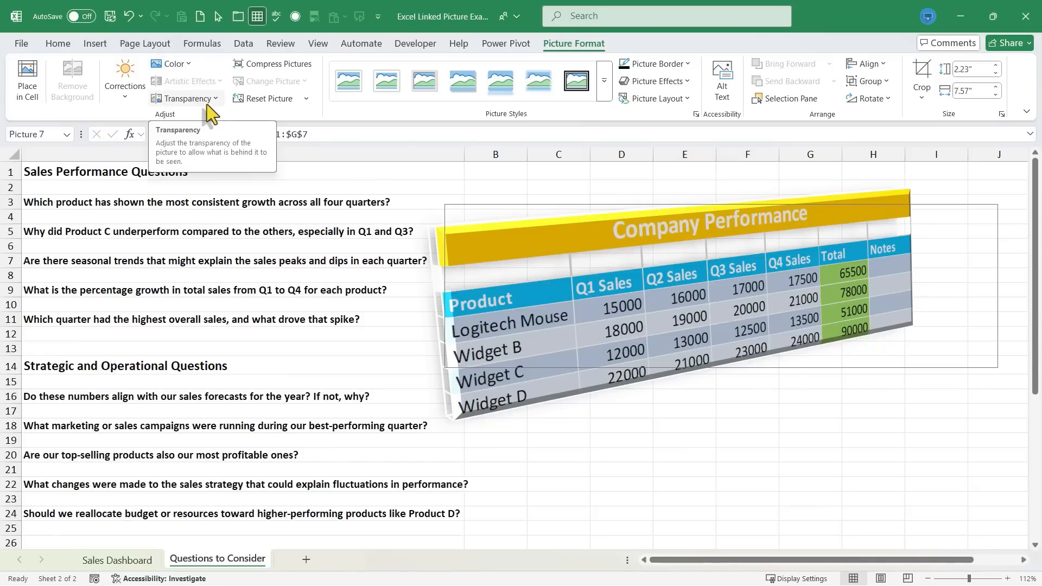
{"action": "left_click", "coordinate": [208, 103]}
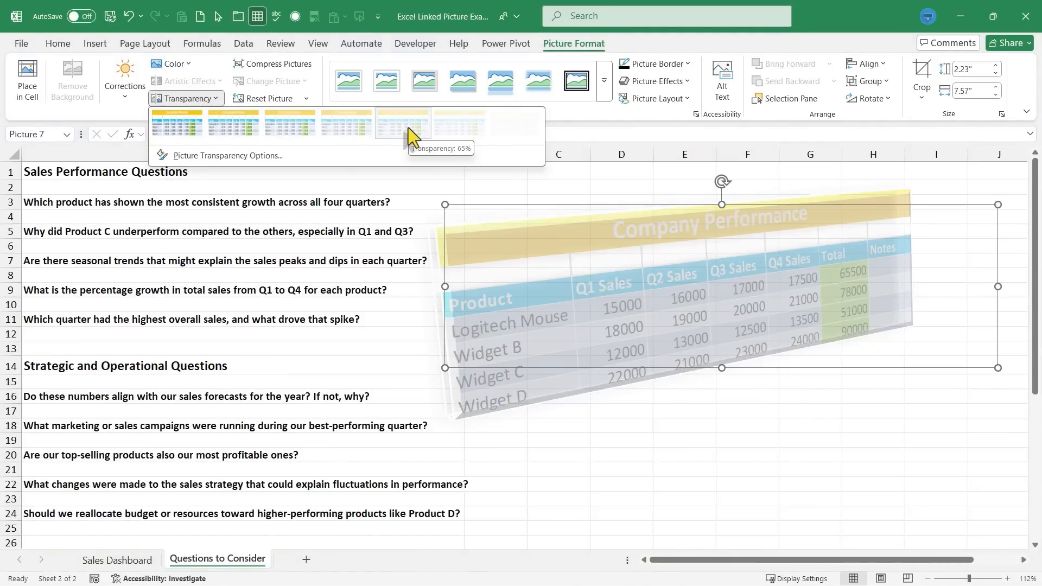
{"action": "left_click", "coordinate": [387, 126]}
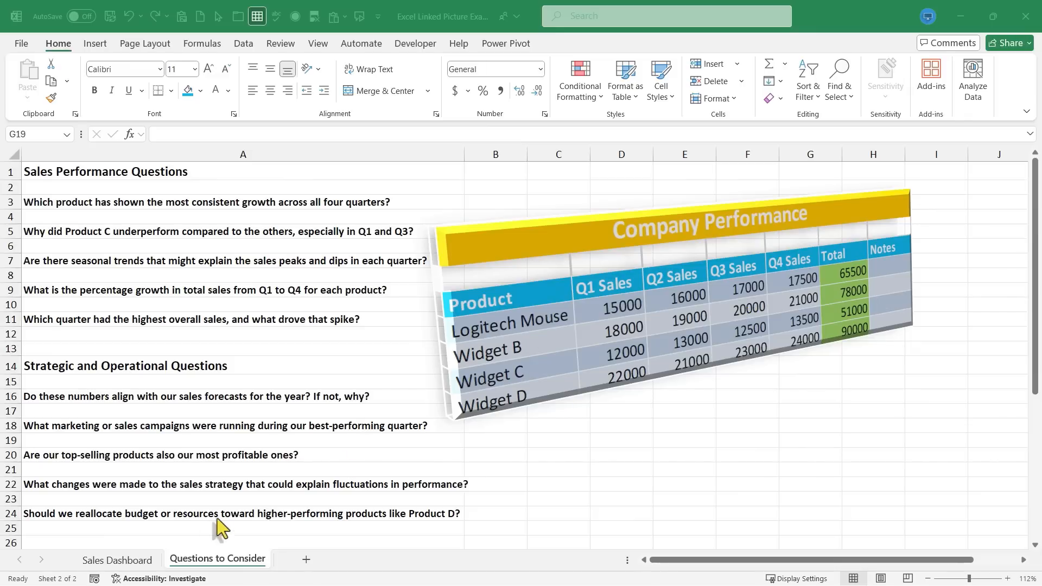
Step: Review the Sales Dashboard and Questions to Consider sheets and add a new blank worksheet after them
{"action": "left_click", "coordinate": [117, 560]}
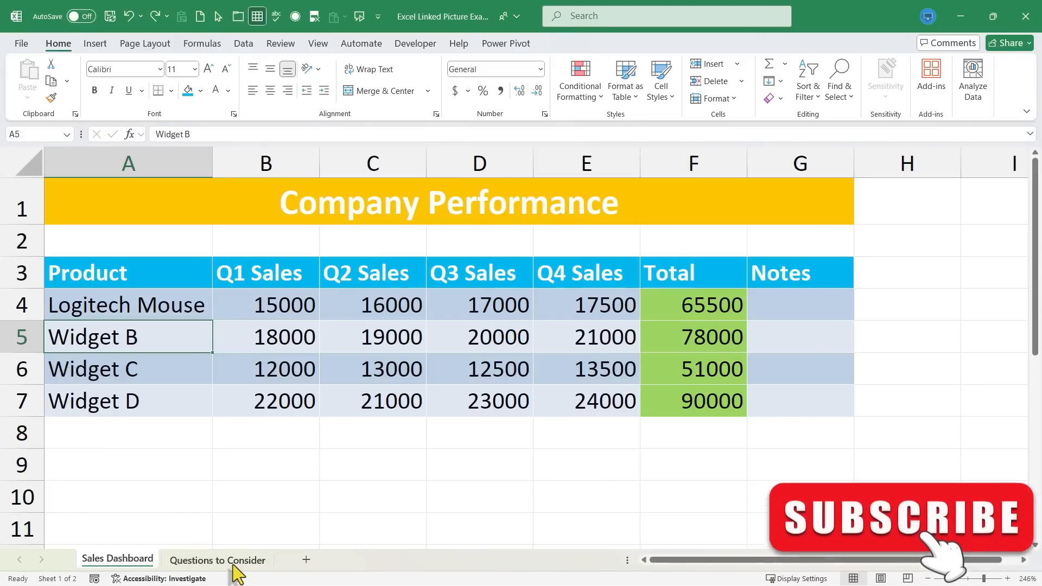
{"action": "left_click", "coordinate": [217, 560]}
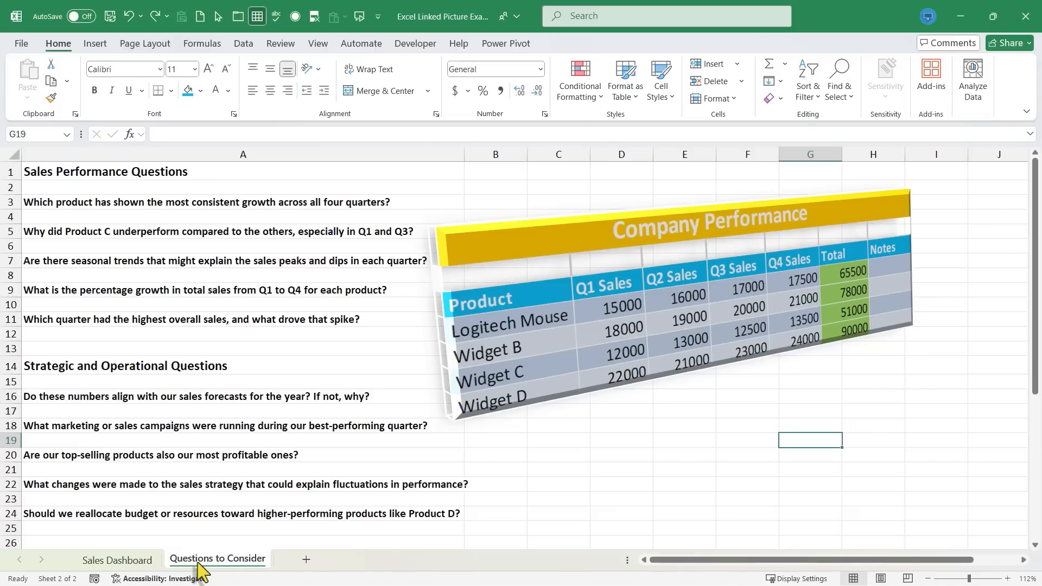
{"action": "left_click", "coordinate": [306, 560]}
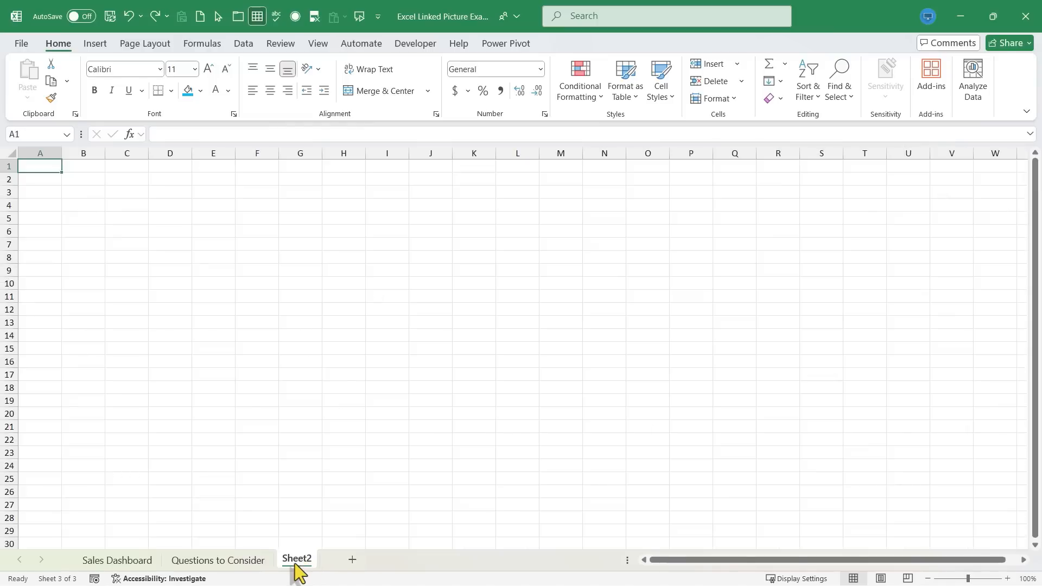
Step: Copy the sales performance questions in A1:A13 of Questions to Consider and paste them at cell E19 as a linked picture
{"action": "left_click", "coordinate": [217, 561]}
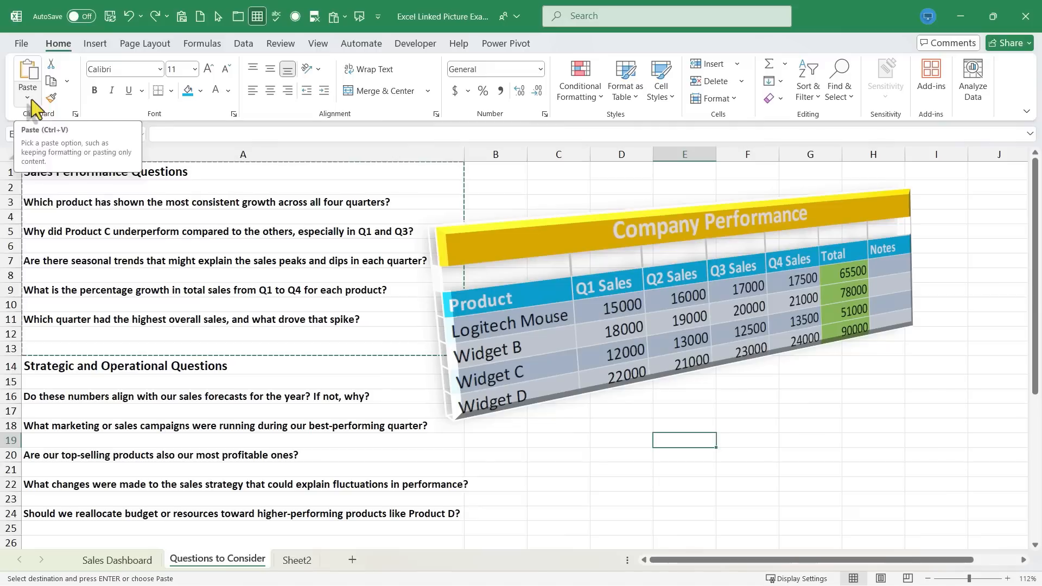
{"action": "left_click", "coordinate": [29, 99]}
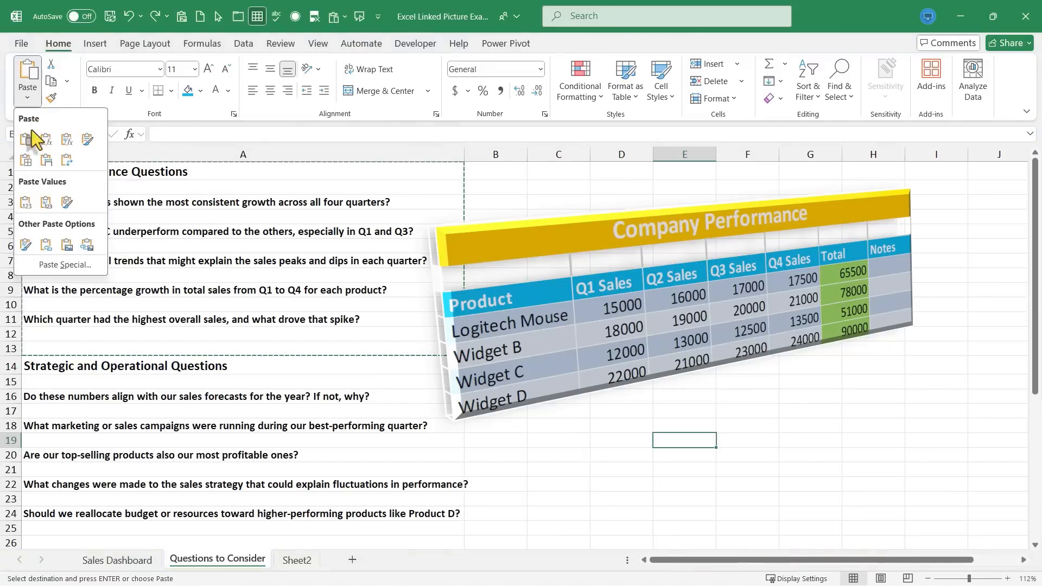
{"action": "left_click", "coordinate": [85, 245]}
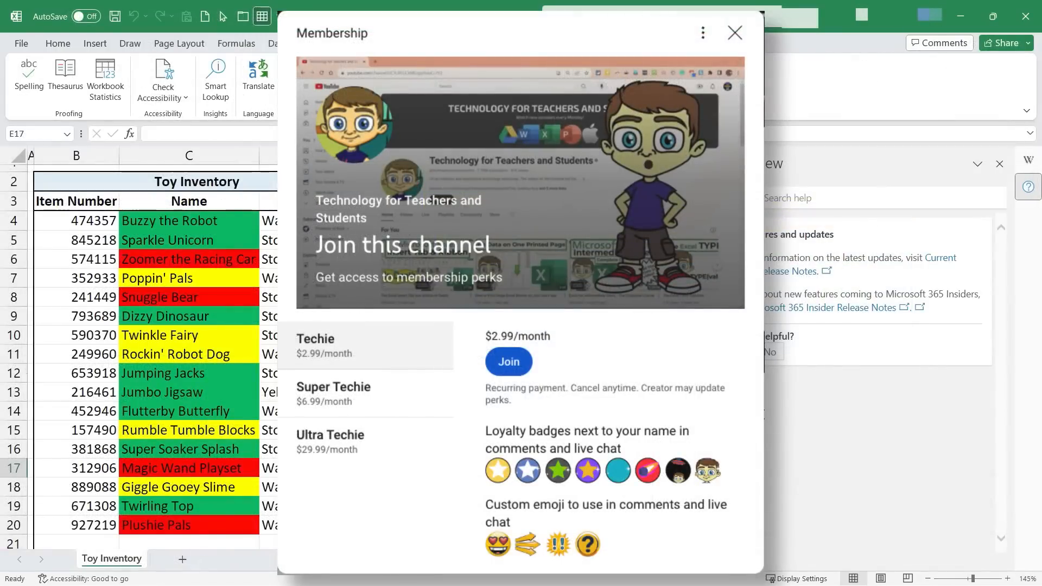
{"action": "scroll", "coordinate": [659, 409], "scroll_direction": "down", "scroll_amount": 2}
{"action": "scroll", "coordinate": [659, 409], "scroll_direction": "up", "scroll_amount": 2}
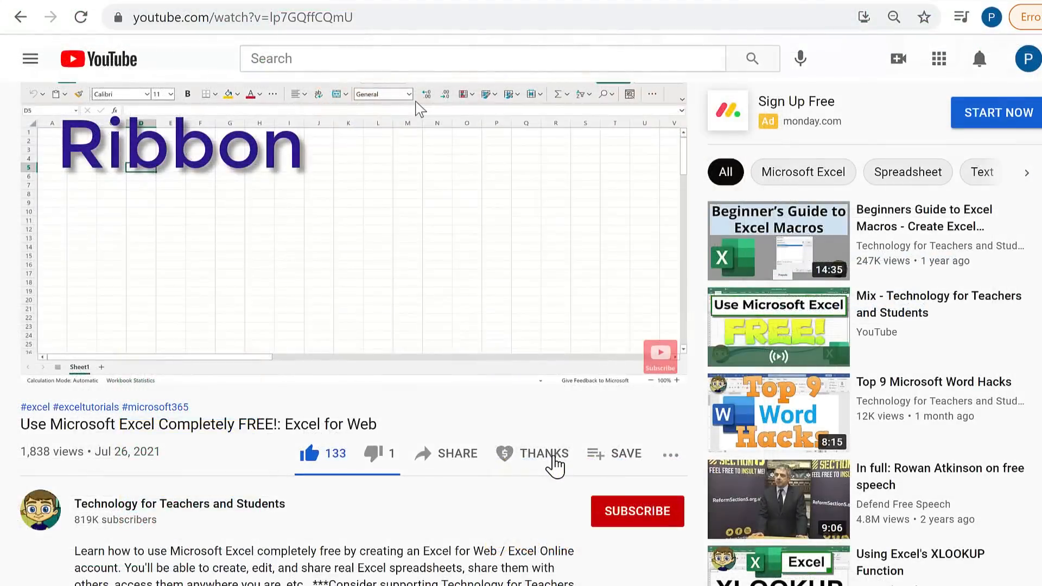
{"action": "left_click", "coordinate": [553, 458]}
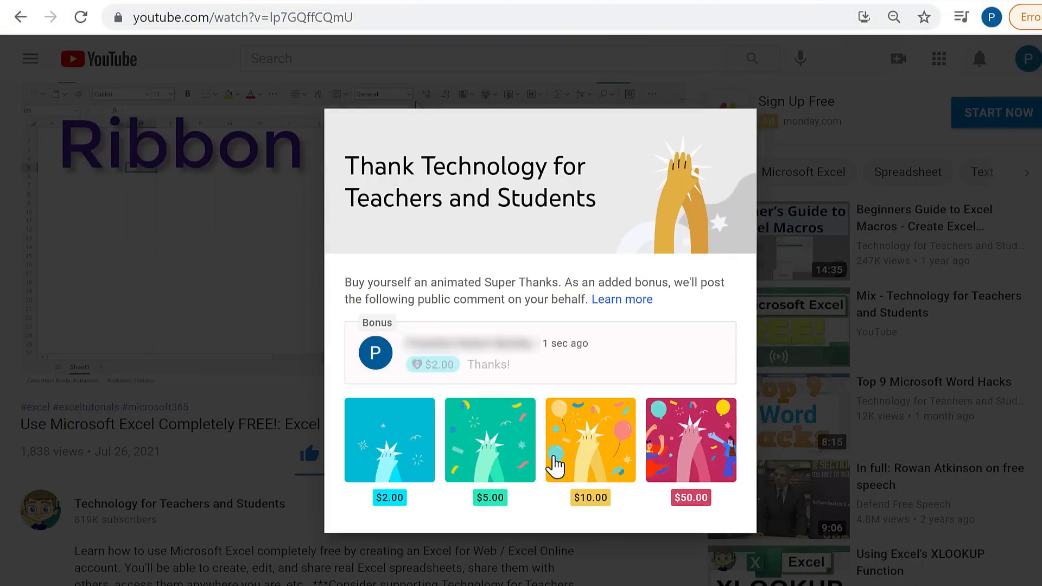